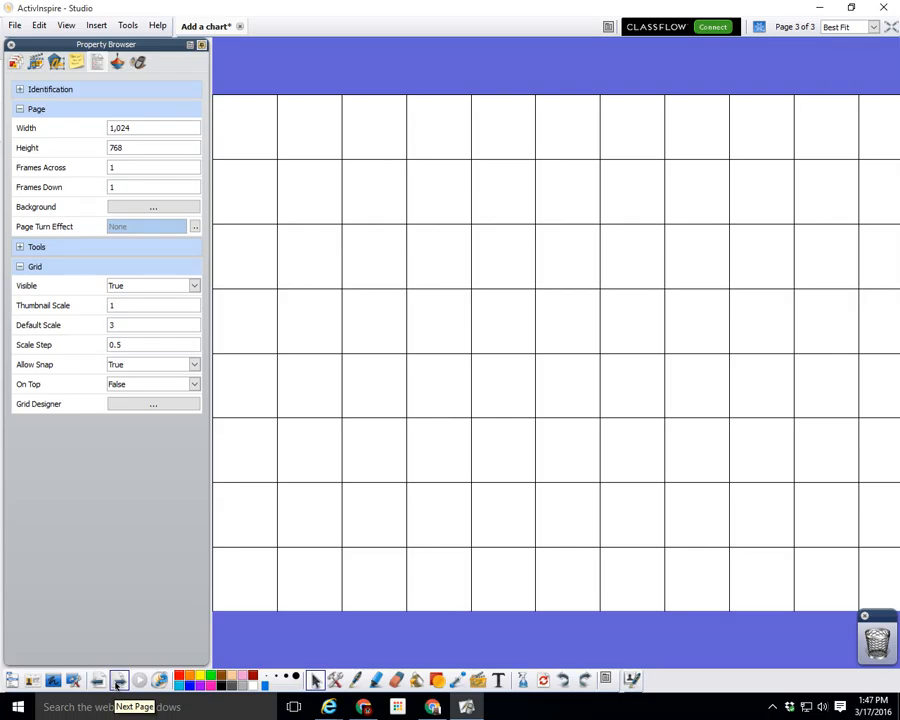
Step: Add a new page after page 3 and make its grid visible
click(117, 683)
click(120, 683)
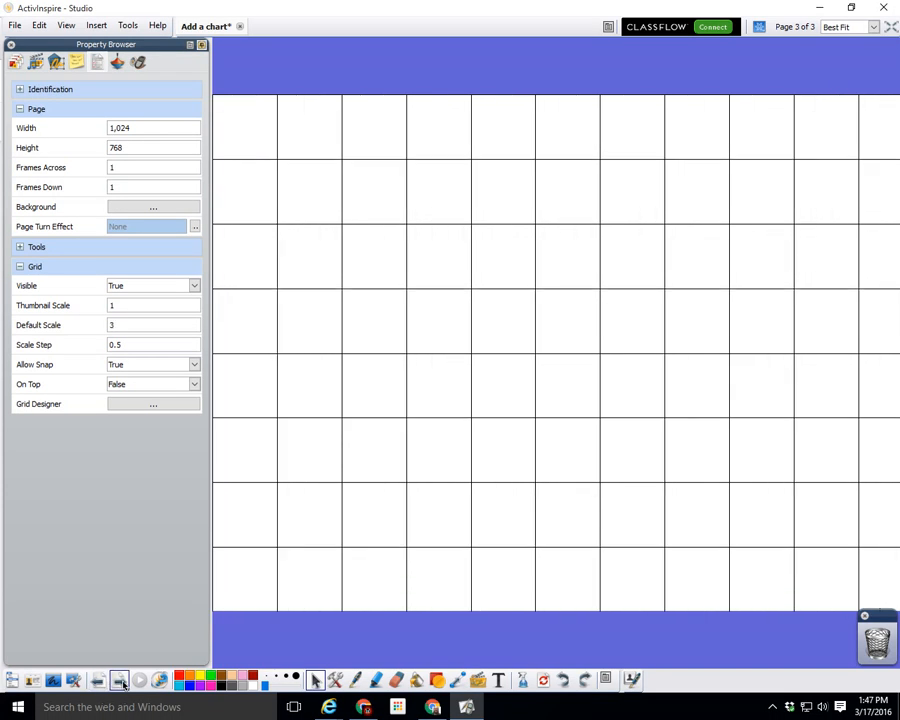
click(120, 683)
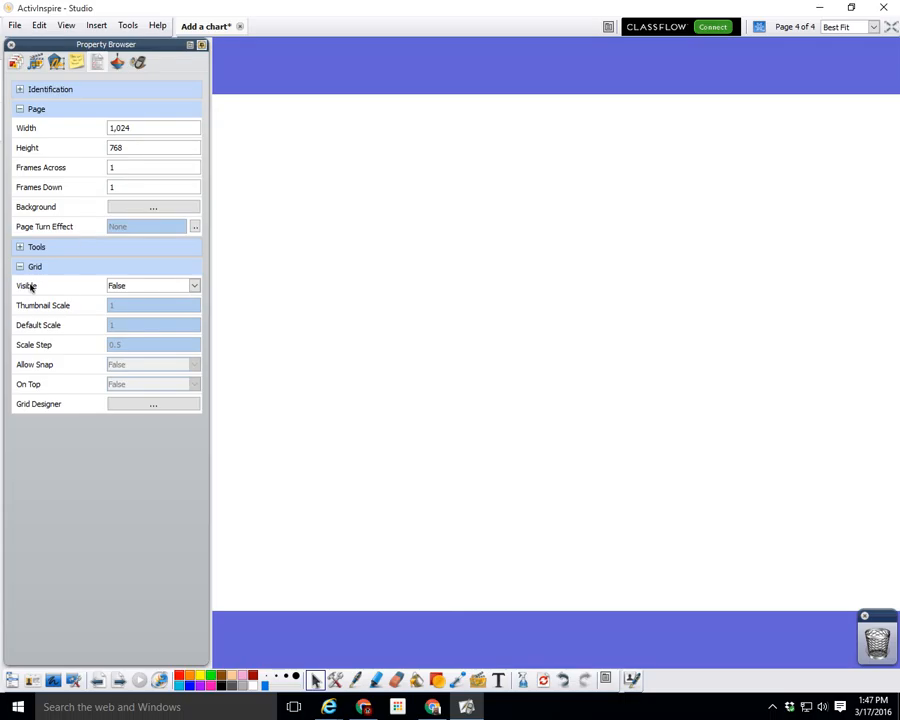
click(121, 289)
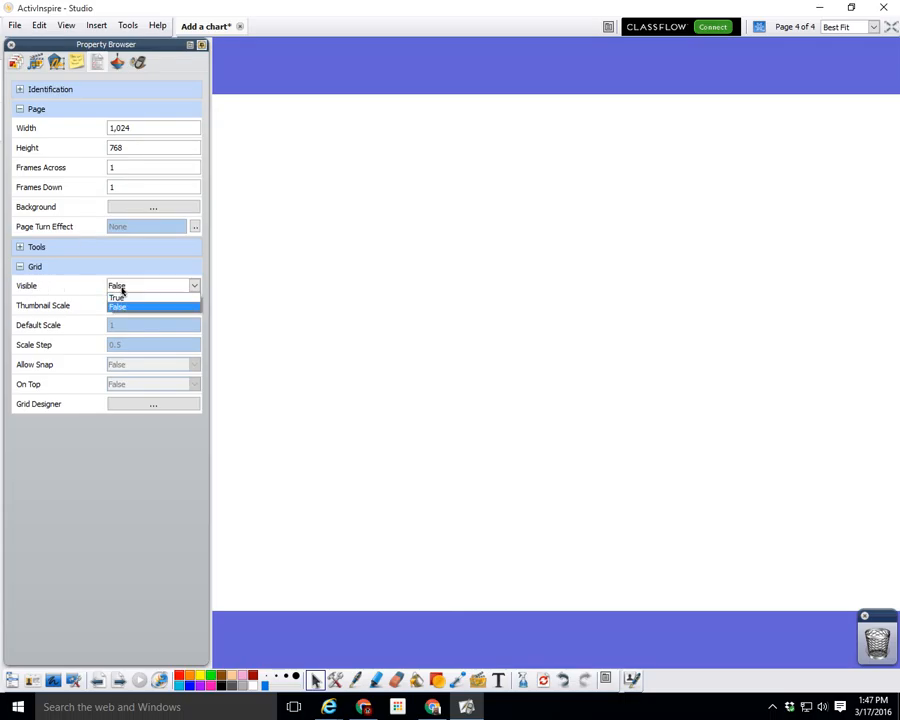
click(121, 297)
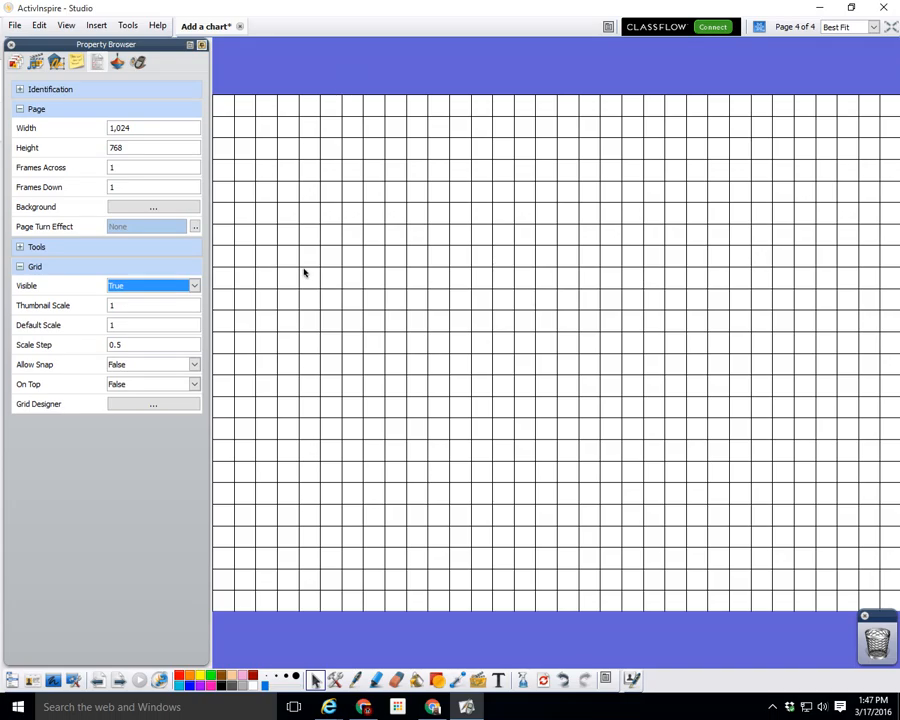
Step: Allow objects on the new page to snap to the grid
click(126, 367)
click(126, 369)
click(127, 378)
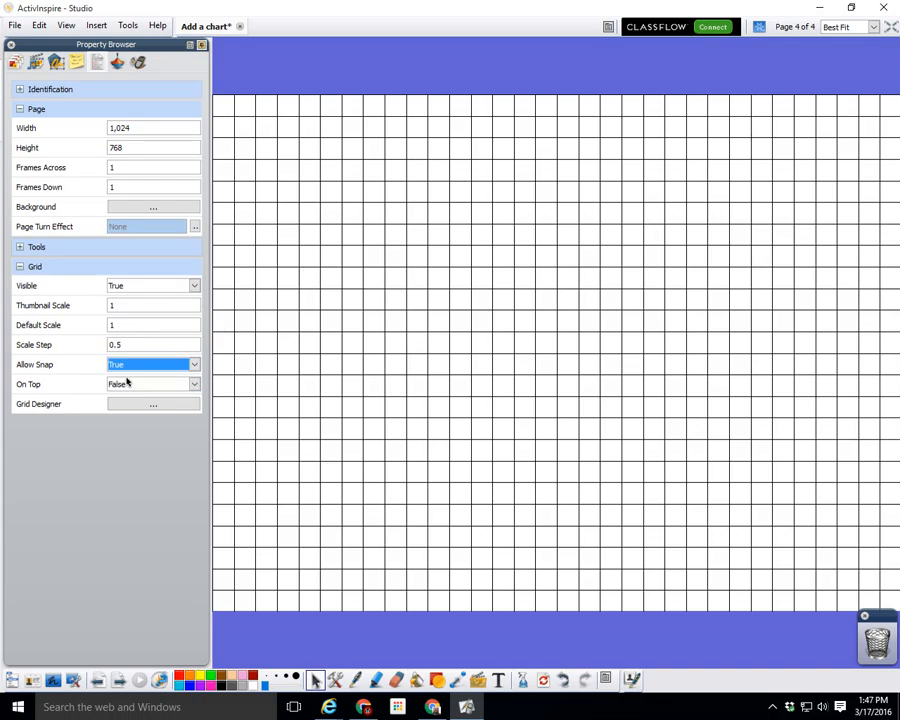
click(295, 163)
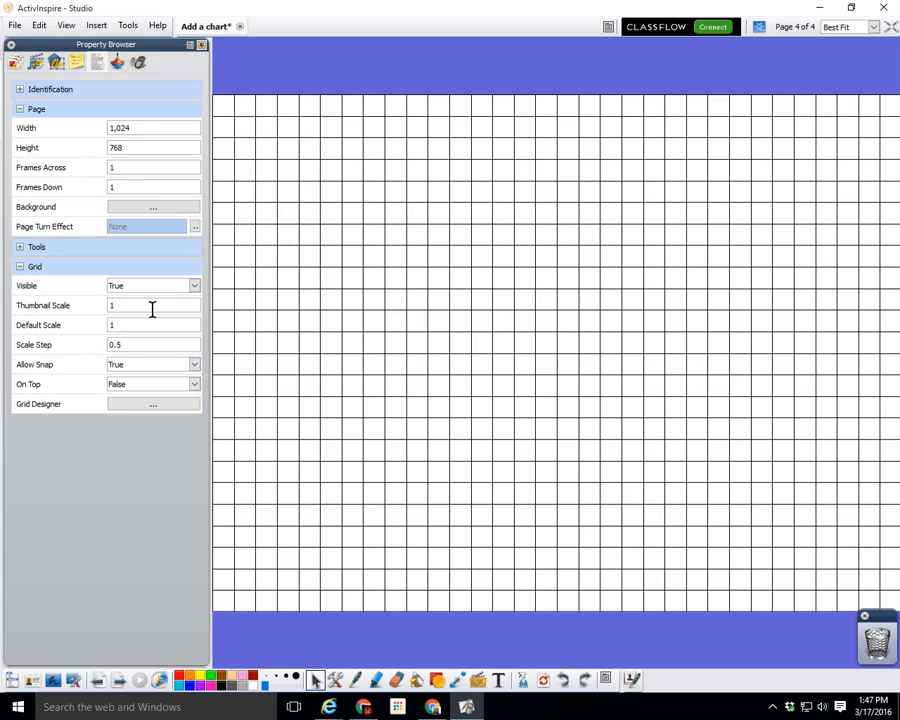
Step: Try grid default scales of 2, 3 and 16 in turn to compare the square sizes
drag(152, 325, 52, 325)
text(2)
key(Tab)
drag(189, 322, 90, 322)
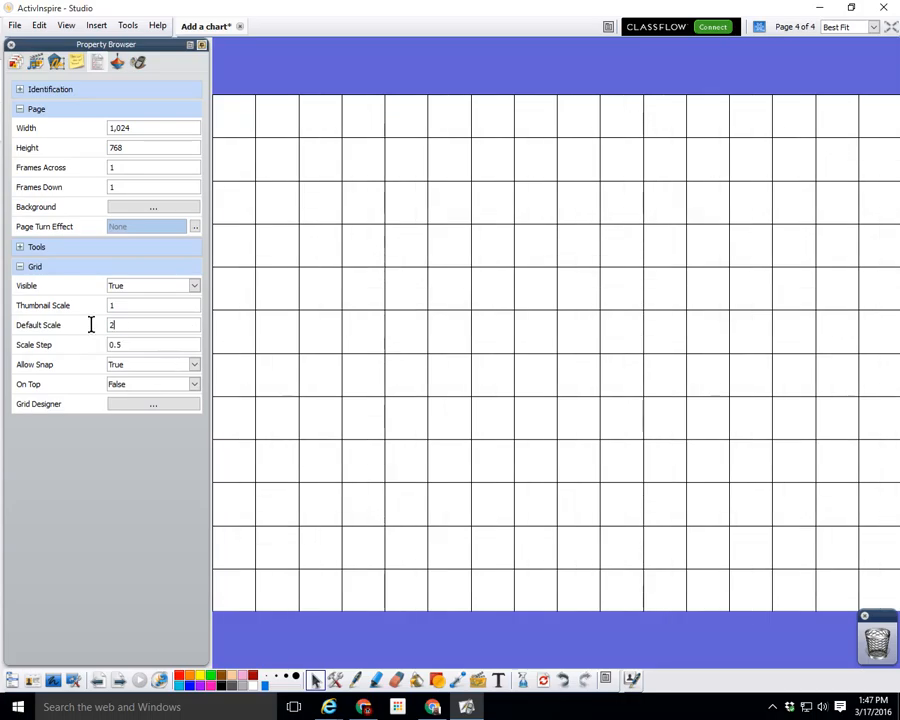
text(3)
key(Tab)
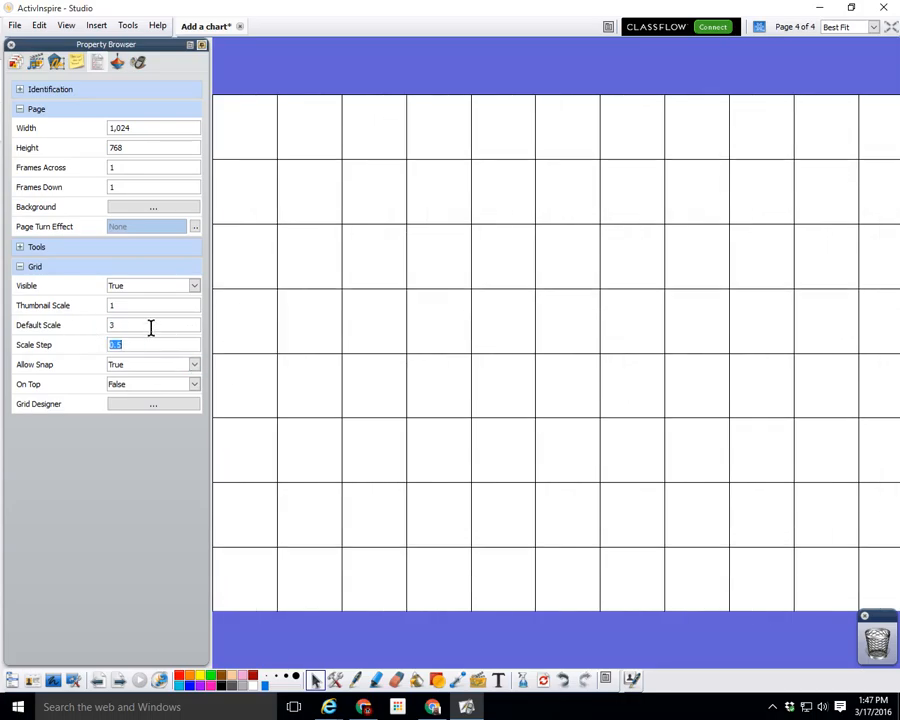
drag(151, 326, 90, 335)
text(16)
key(Tab)
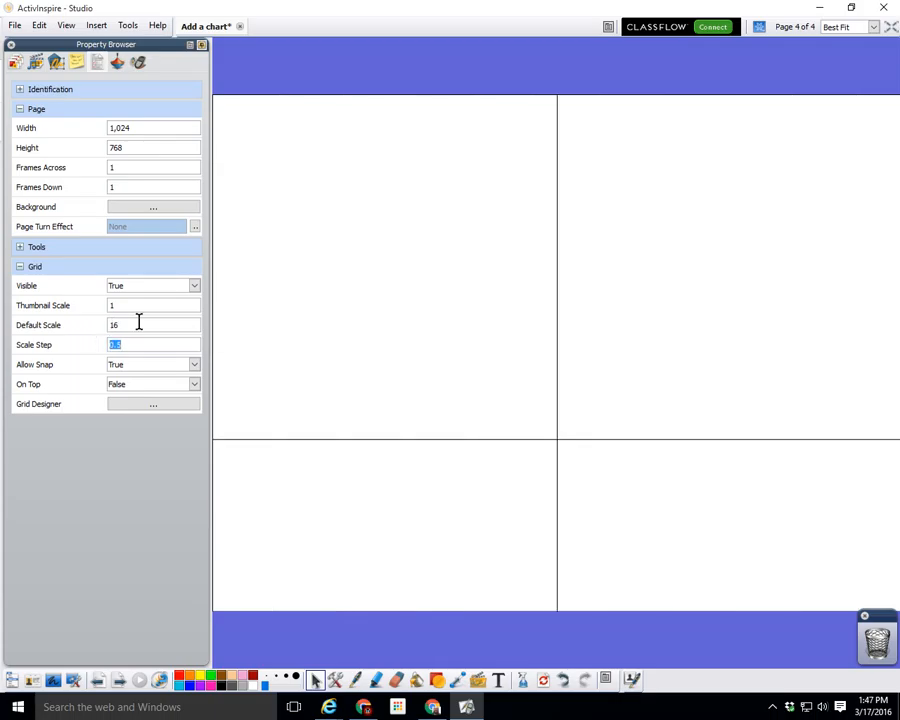
Step: Set the grid's default scale to 2 and activate the Shape tool
drag(138, 322, 64, 320)
text(2)
key(Tab)
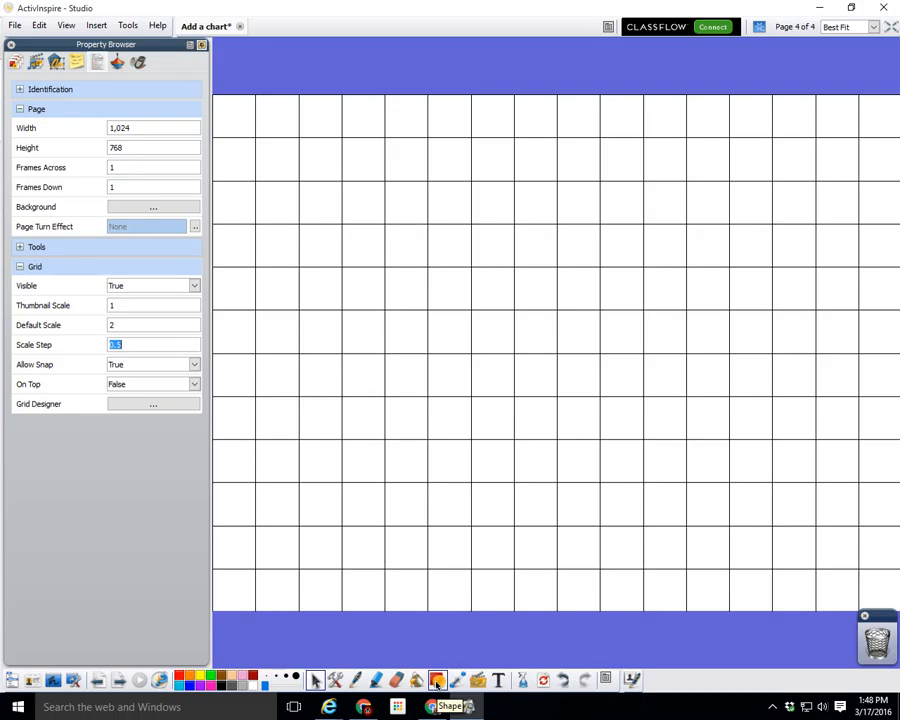
click(437, 683)
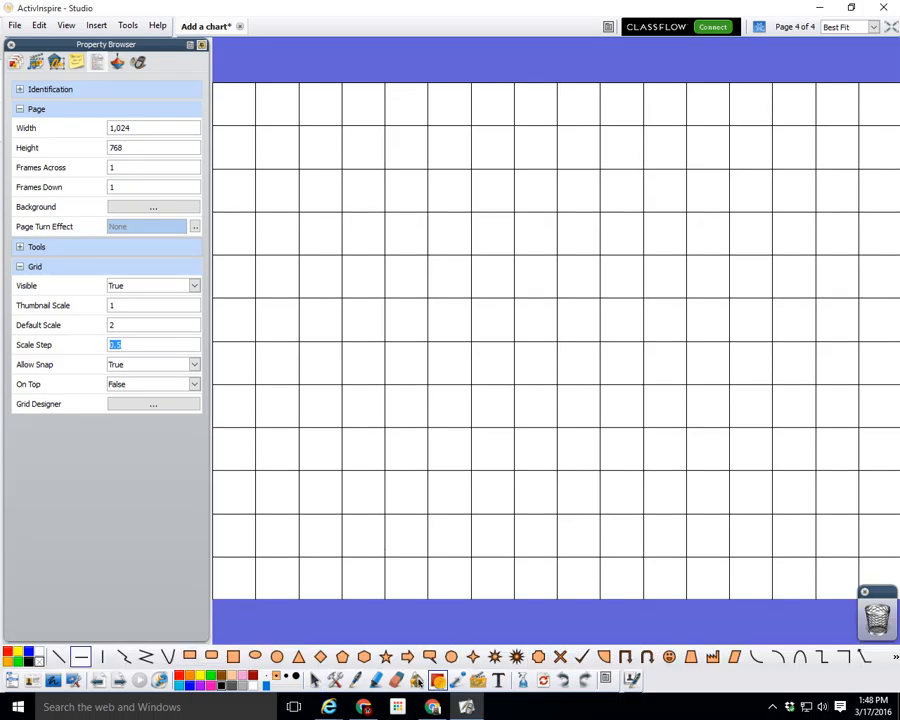
click(9, 681)
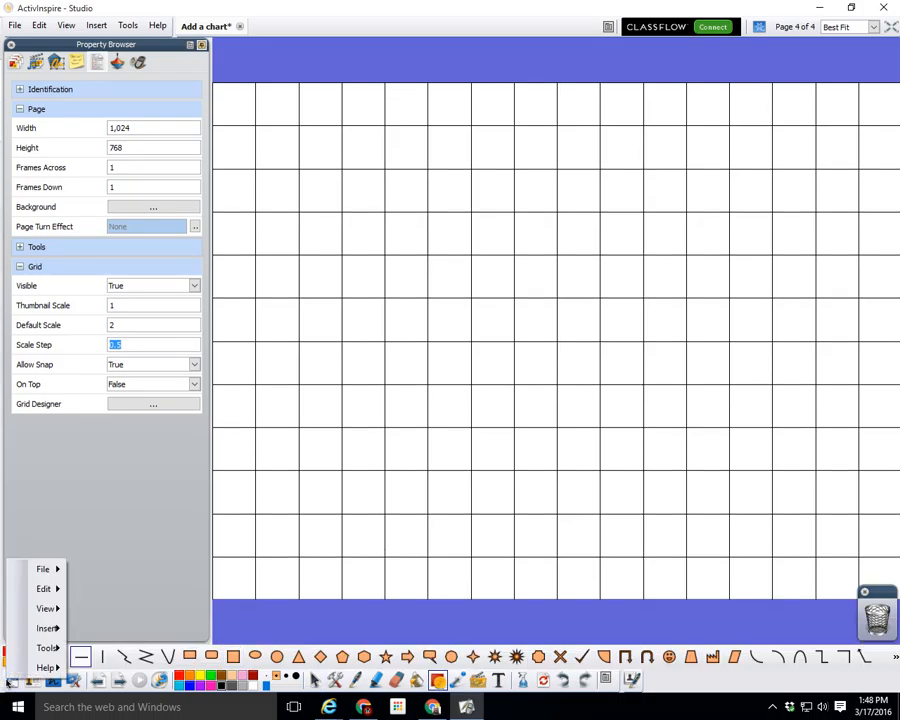
mouse_move(40, 655)
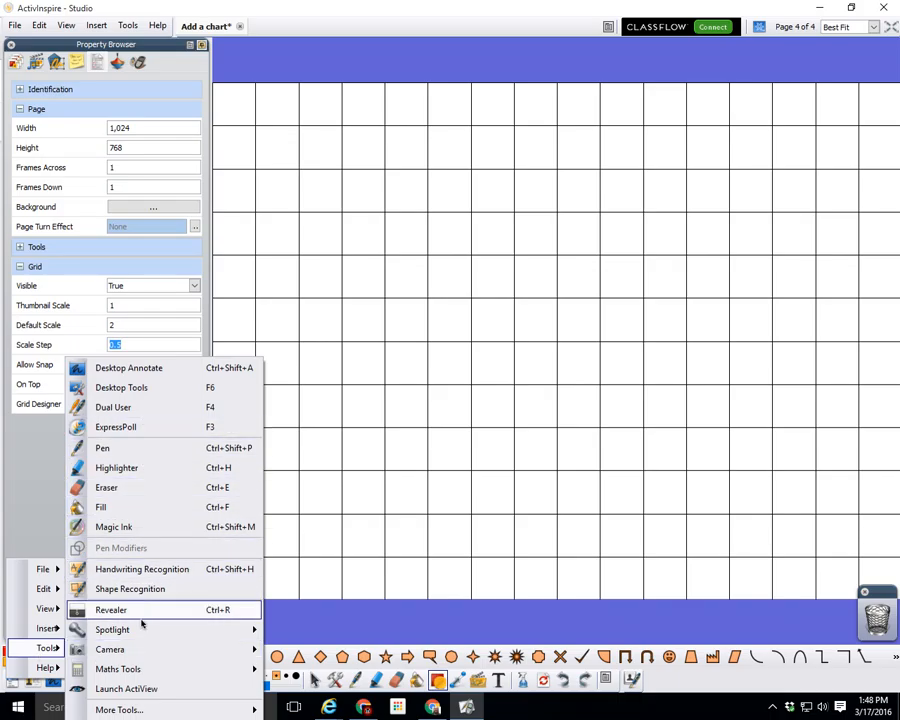
mouse_move(133, 711)
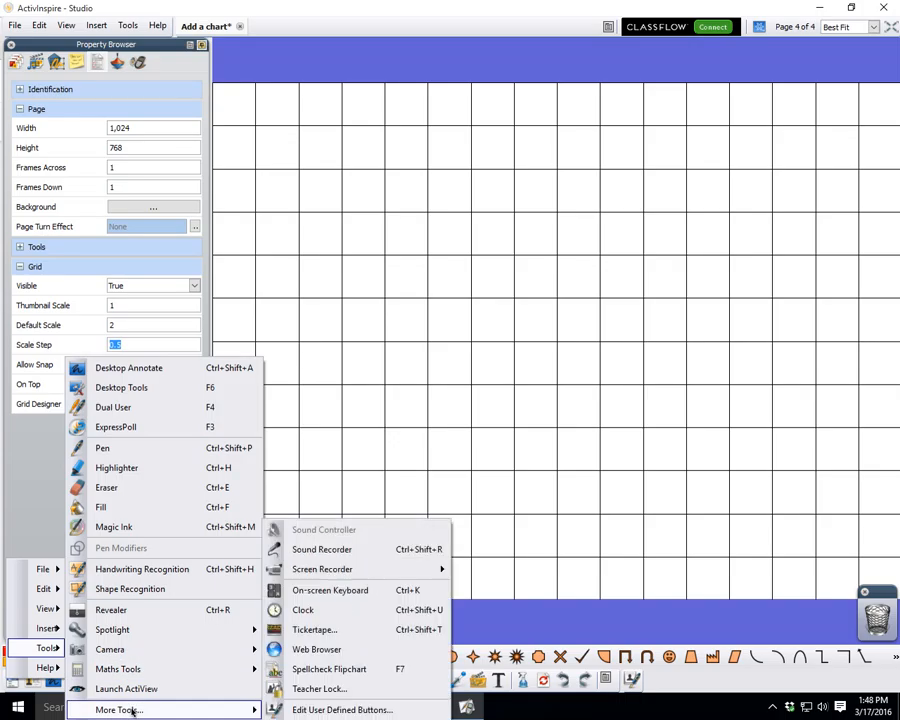
mouse_move(49, 627)
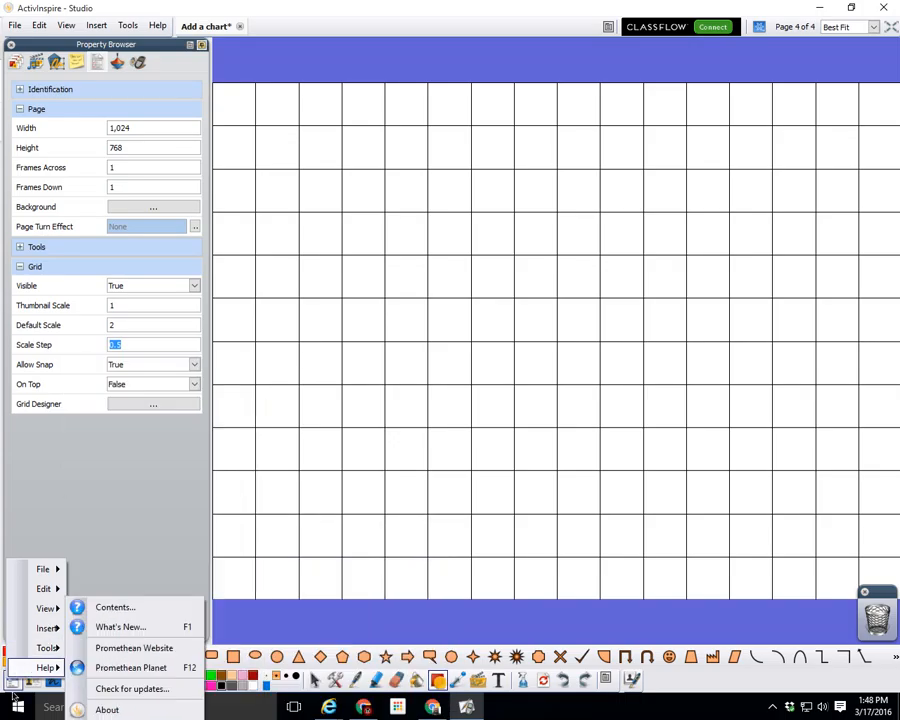
click(14, 683)
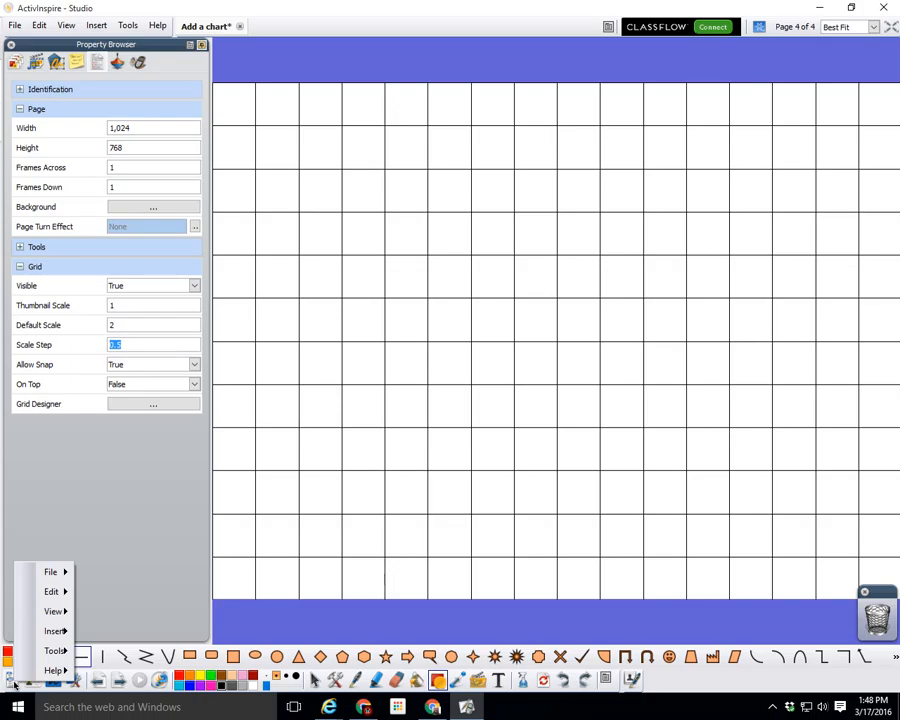
click(299, 583)
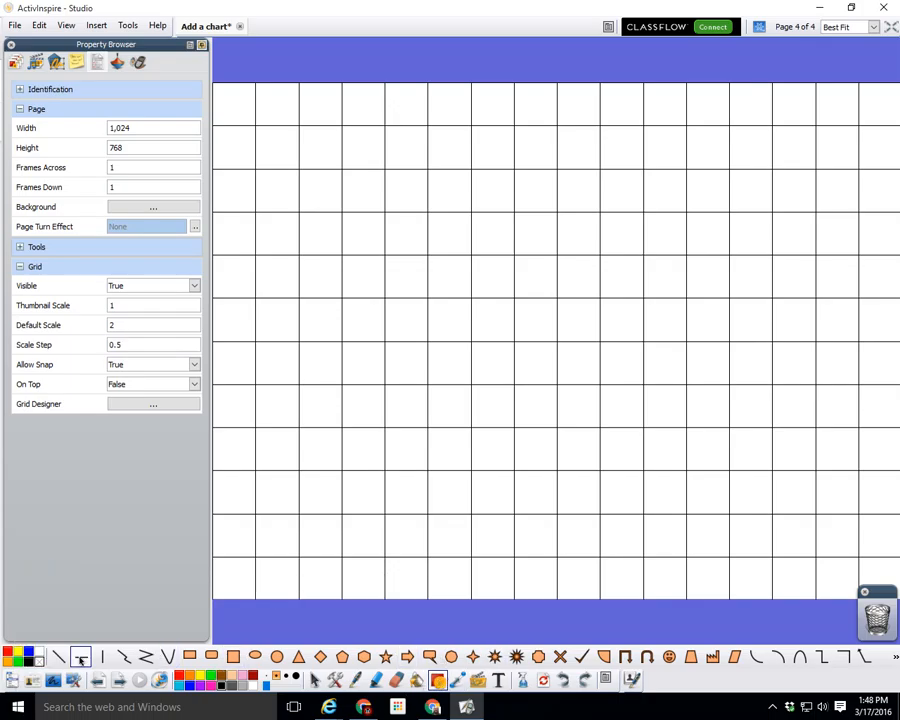
Step: Try a blue-filled rectangle and a white-filled rectangle on the grid, undoing each one
click(80, 658)
click(190, 657)
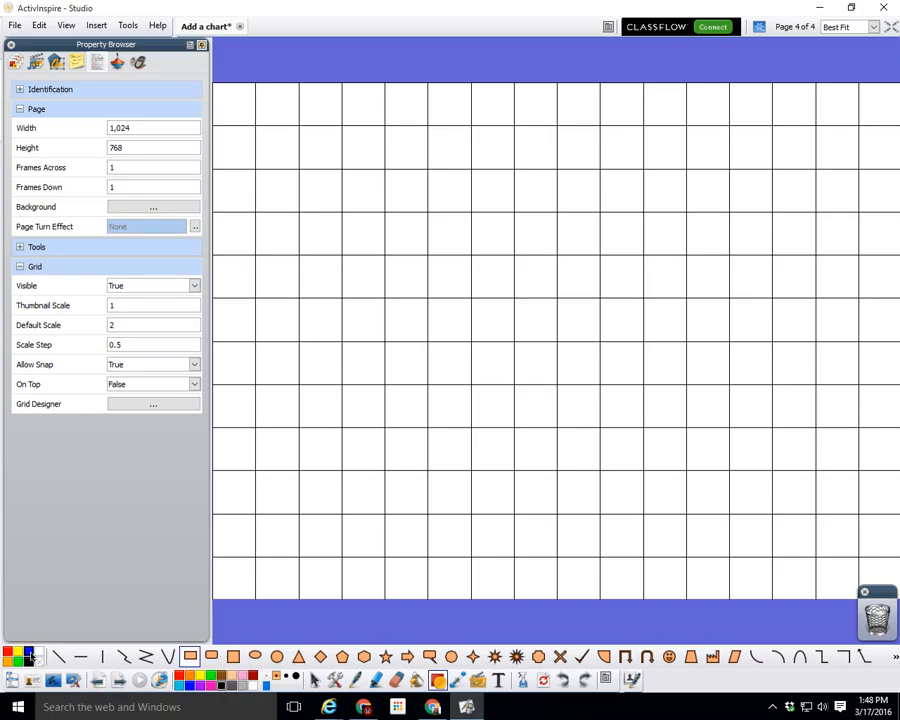
drag(256, 126, 470, 297)
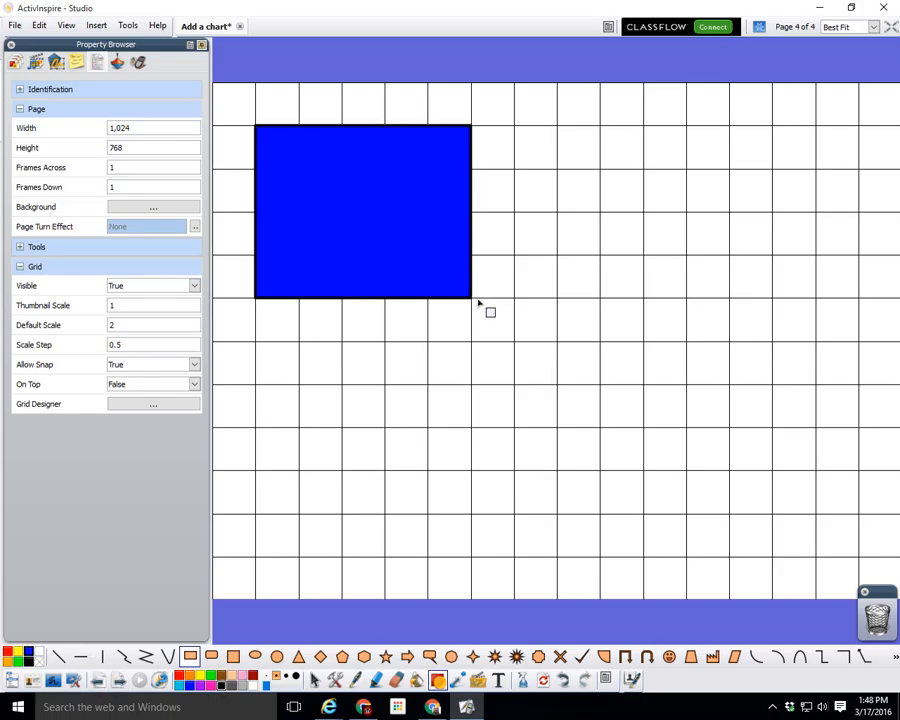
key(ctrl+z)
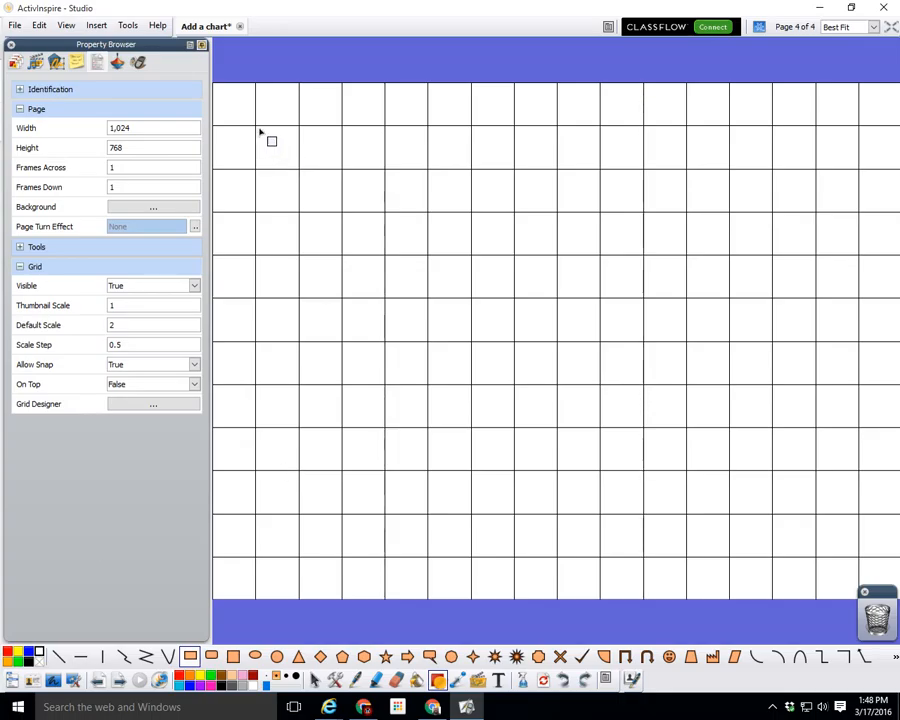
drag(259, 131, 685, 429)
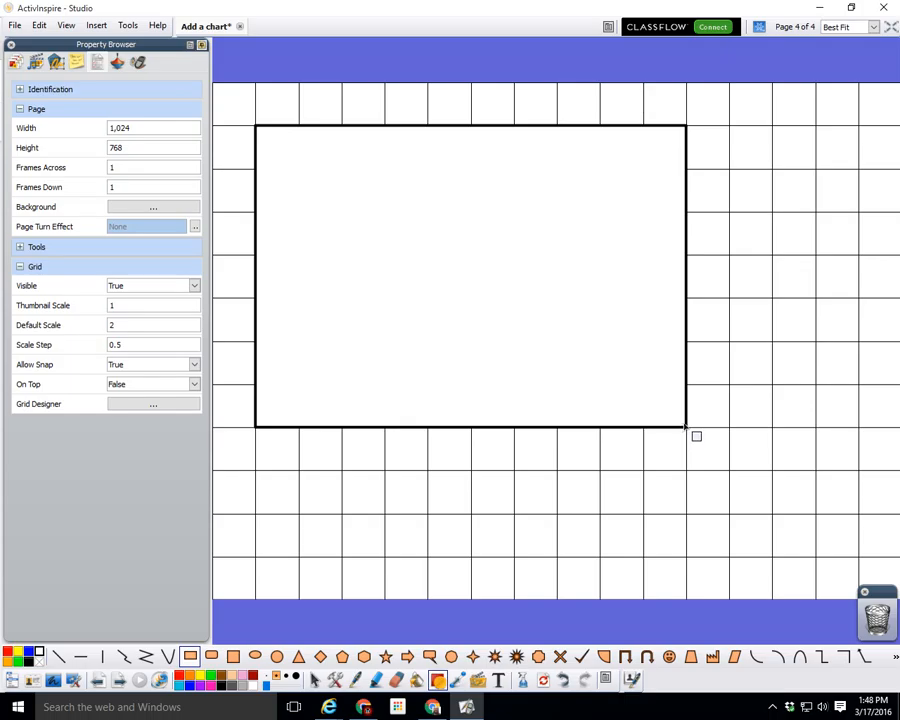
key(ctrl+z)
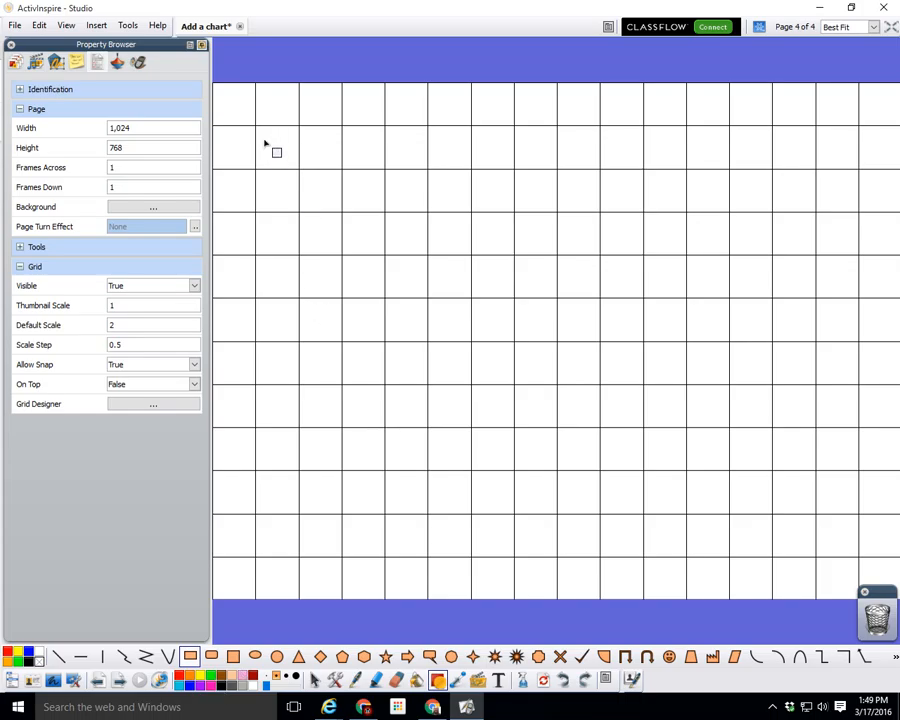
Step: Draw an unfilled rectangle 14 grid squares wide and 10 high, and divide it into ten rows with horizontal lines
drag(265, 145, 852, 562)
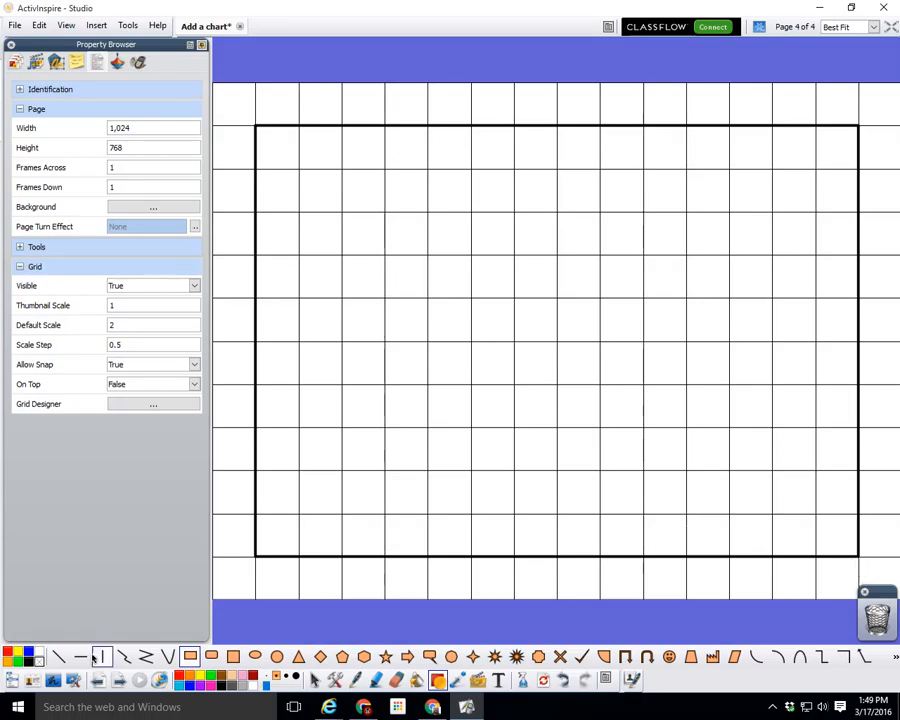
click(83, 657)
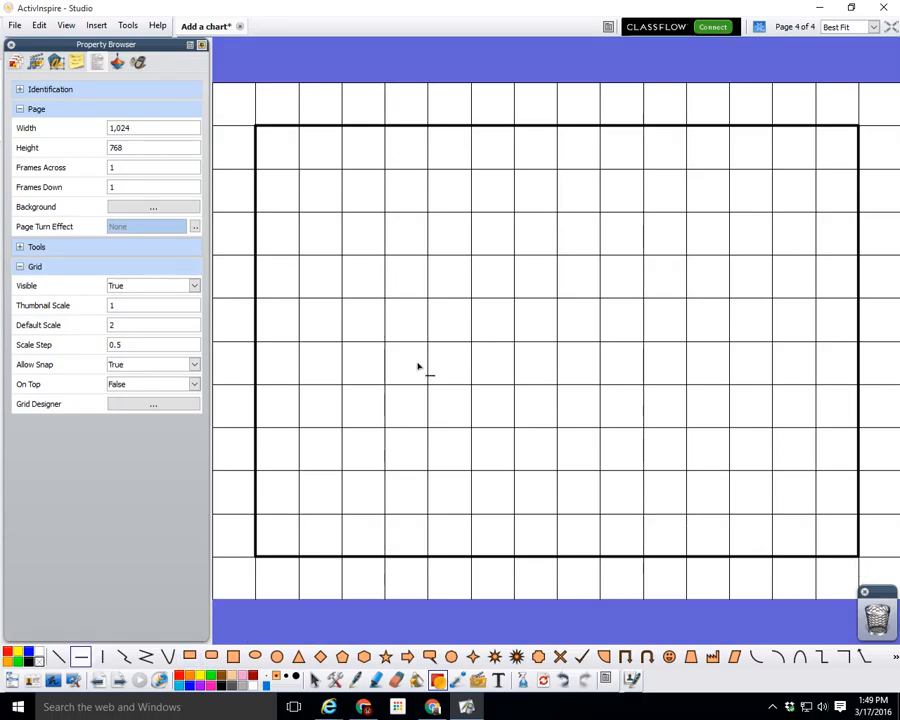
mouse_move(257, 177)
mouse_down()
mouse_move(853, 207)
mouse_move(681, 239)
mouse_move(241, 237)
mouse_move(816, 246)
mouse_move(868, 258)
mouse_up()
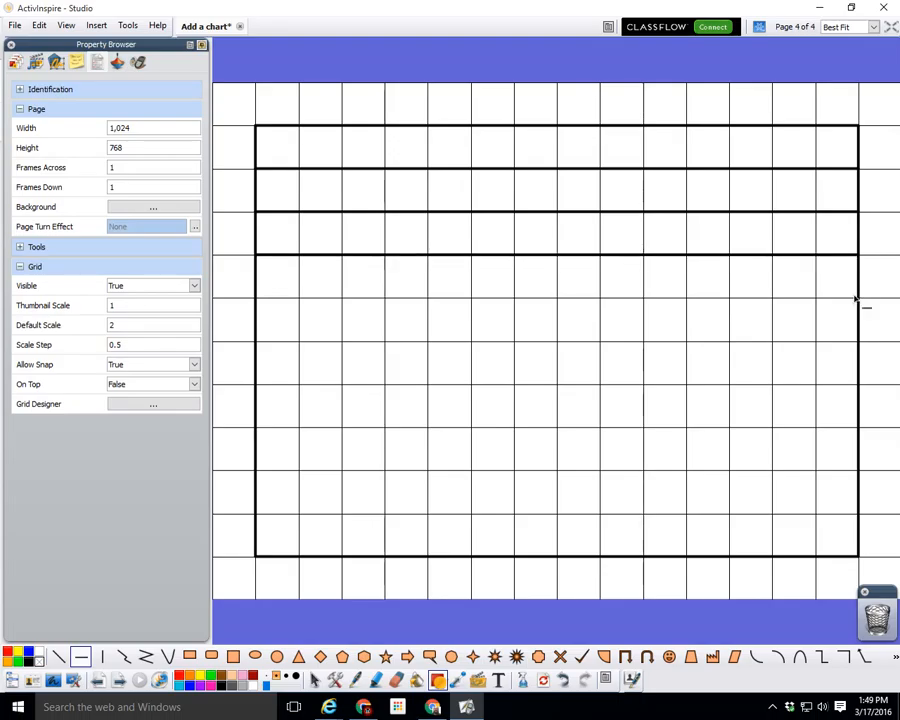
mouse_move(858, 301)
mouse_down()
mouse_move(478, 315)
mouse_move(215, 311)
mouse_up()
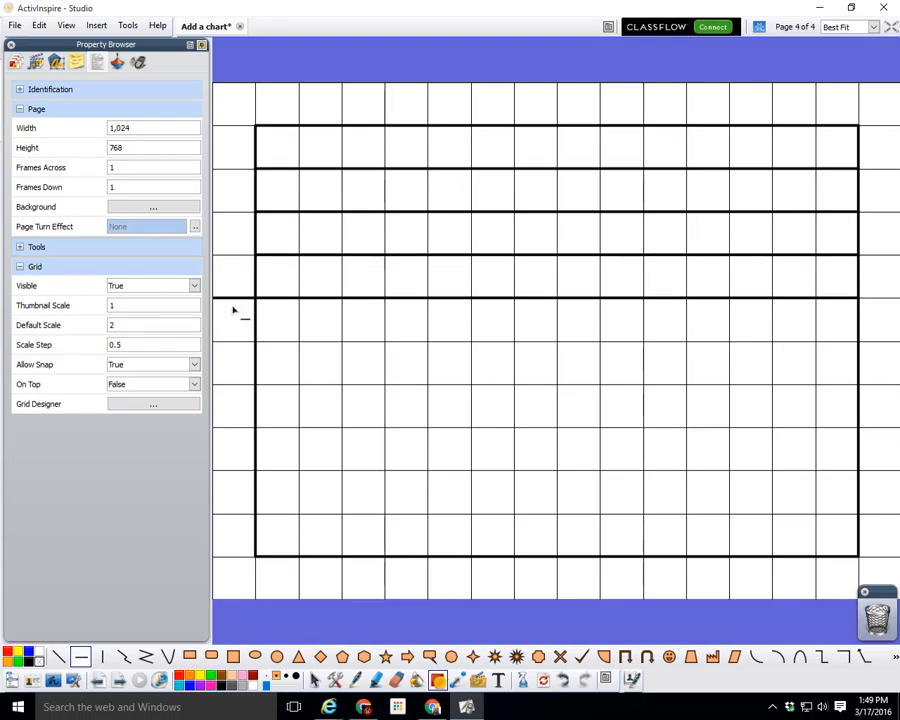
mouse_move(265, 354)
mouse_down()
mouse_move(341, 345)
mouse_move(840, 358)
mouse_move(849, 361)
mouse_move(565, 404)
mouse_move(270, 403)
mouse_move(366, 432)
mouse_move(854, 455)
mouse_move(857, 474)
mouse_move(275, 496)
mouse_move(341, 518)
mouse_move(850, 533)
mouse_up()
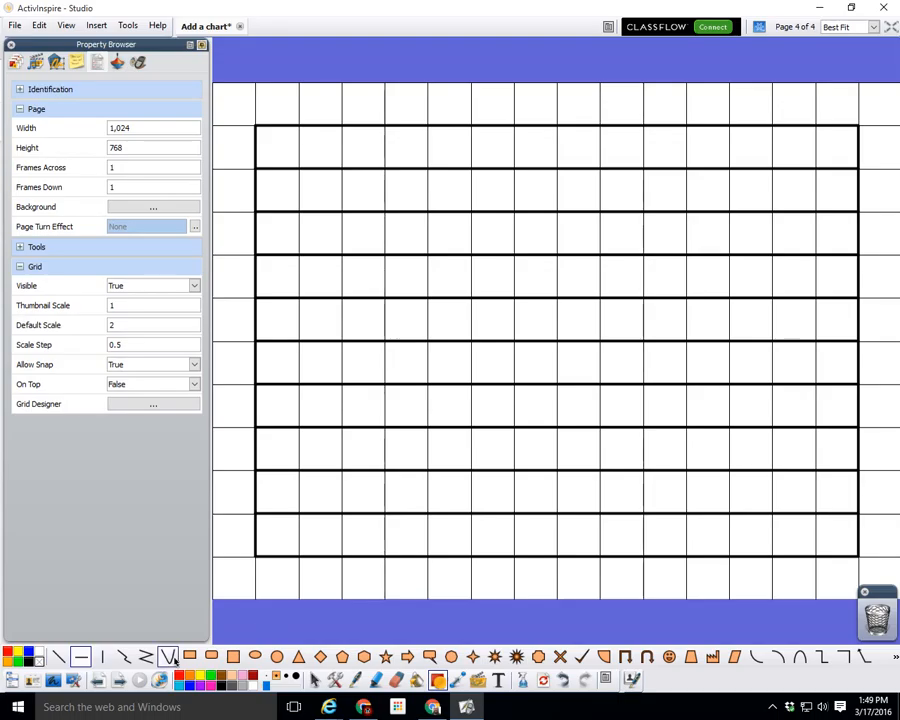
Step: Divide the rectangle into columns with vertical lines, making the first column two squares wide and the other twelve one square wide
click(102, 656)
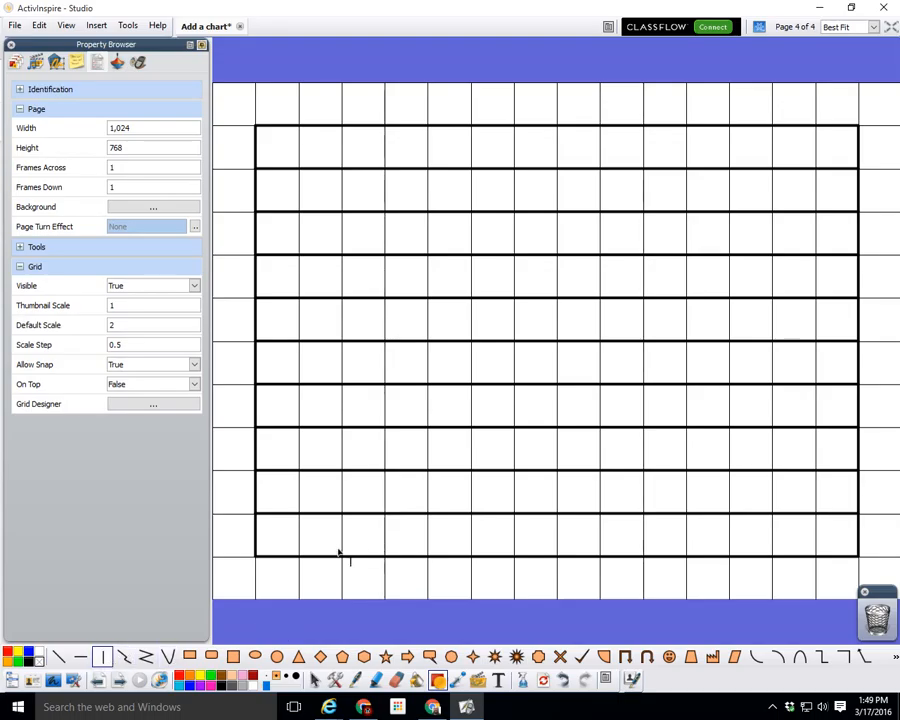
mouse_move(341, 552)
mouse_down()
mouse_move(343, 137)
mouse_move(383, 291)
mouse_move(386, 536)
mouse_move(426, 86)
mouse_up()
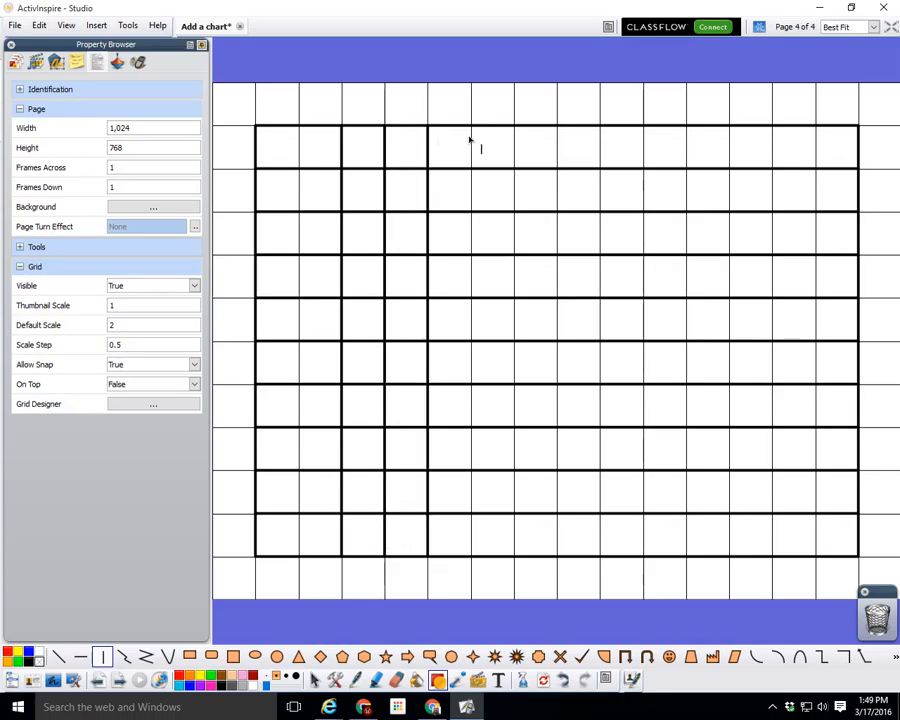
mouse_move(472, 139)
mouse_down()
mouse_move(480, 193)
mouse_move(469, 498)
mouse_move(494, 554)
mouse_move(517, 147)
mouse_move(560, 203)
mouse_move(557, 546)
mouse_move(629, 195)
mouse_move(614, 139)
mouse_move(665, 259)
mouse_move(647, 547)
mouse_move(691, 517)
mouse_move(692, 127)
mouse_move(735, 342)
mouse_move(739, 559)
mouse_move(781, 257)
mouse_move(757, 161)
mouse_move(781, 145)
mouse_move(818, 398)
mouse_move(813, 556)
mouse_up()
click(315, 680)
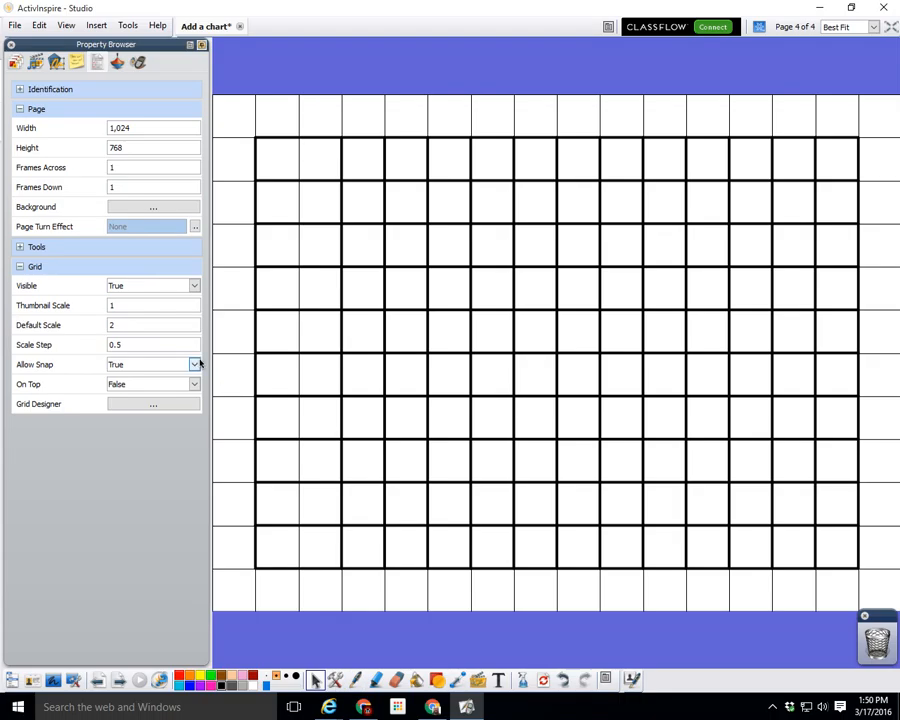
Step: Hide the page grid so that only the drawn chart remains
click(146, 285)
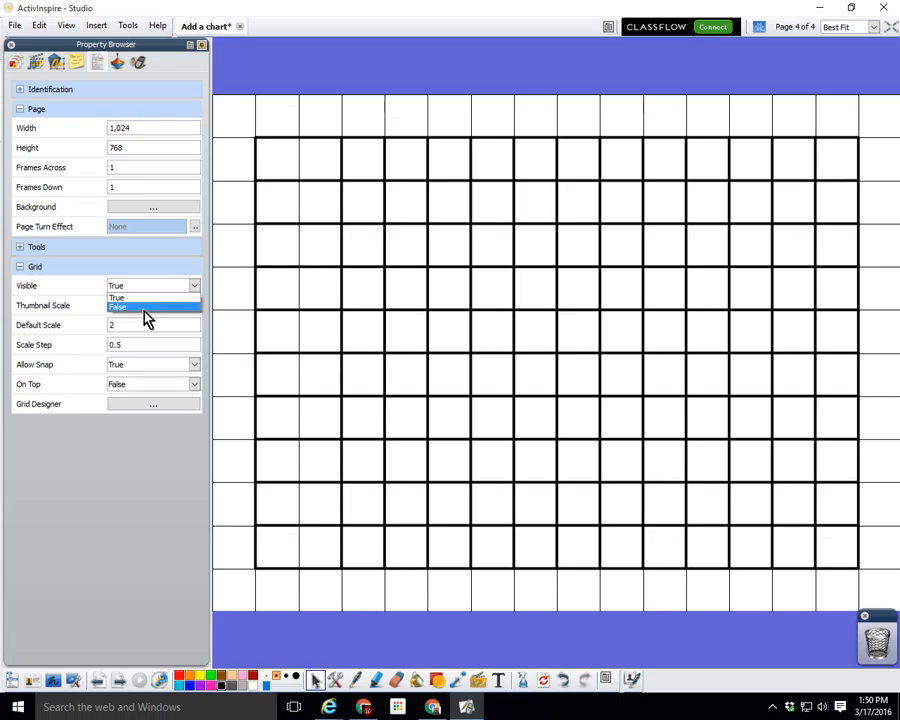
click(146, 307)
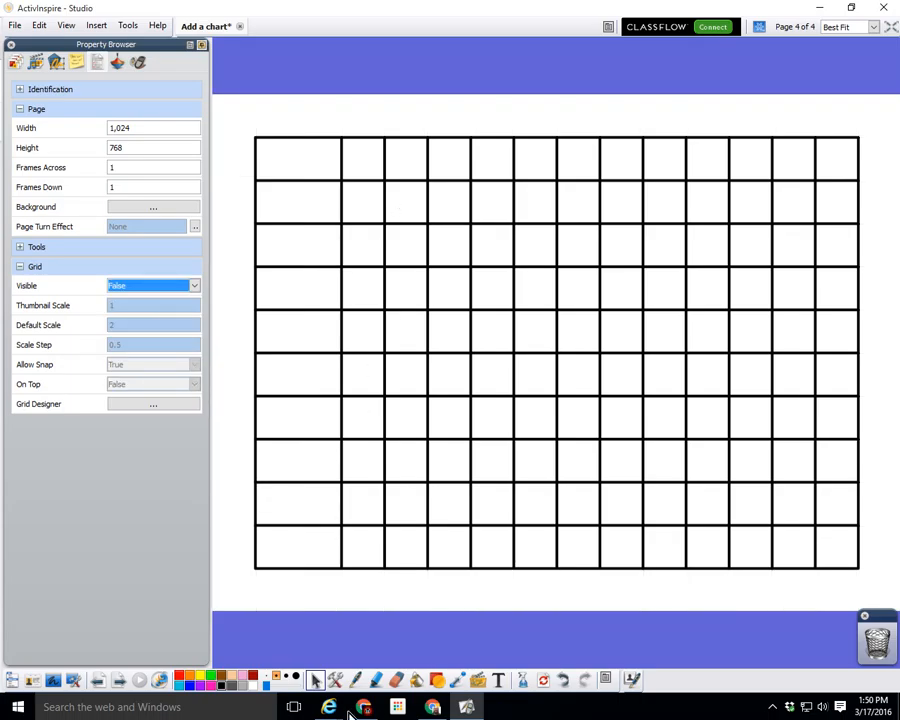
Step: Enter the text "al;skd" in the first cell of the chart's top row
click(498, 680)
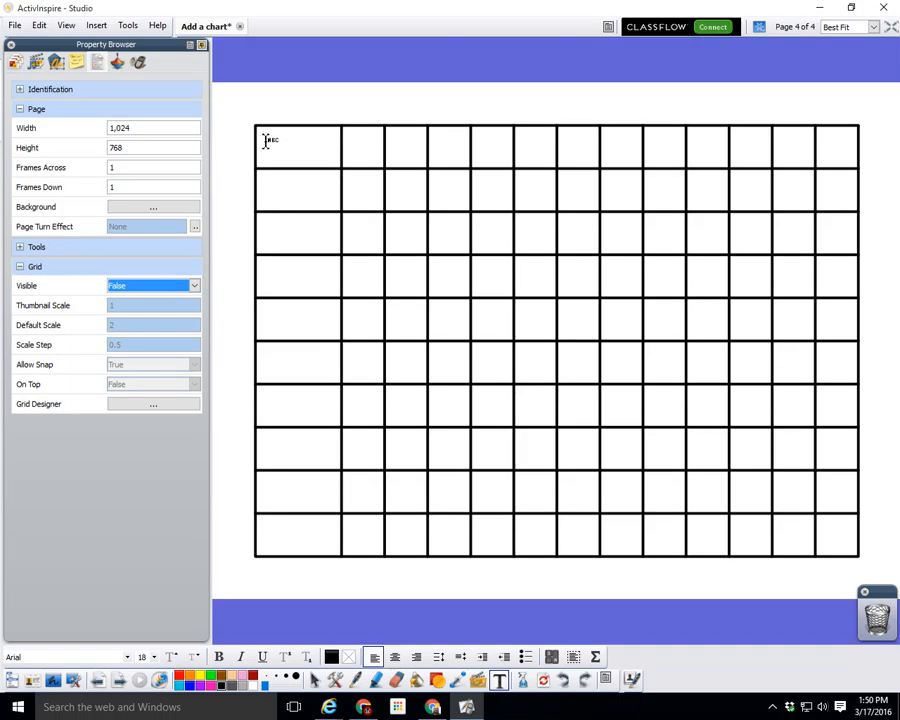
click(266, 140)
text(al;skd)
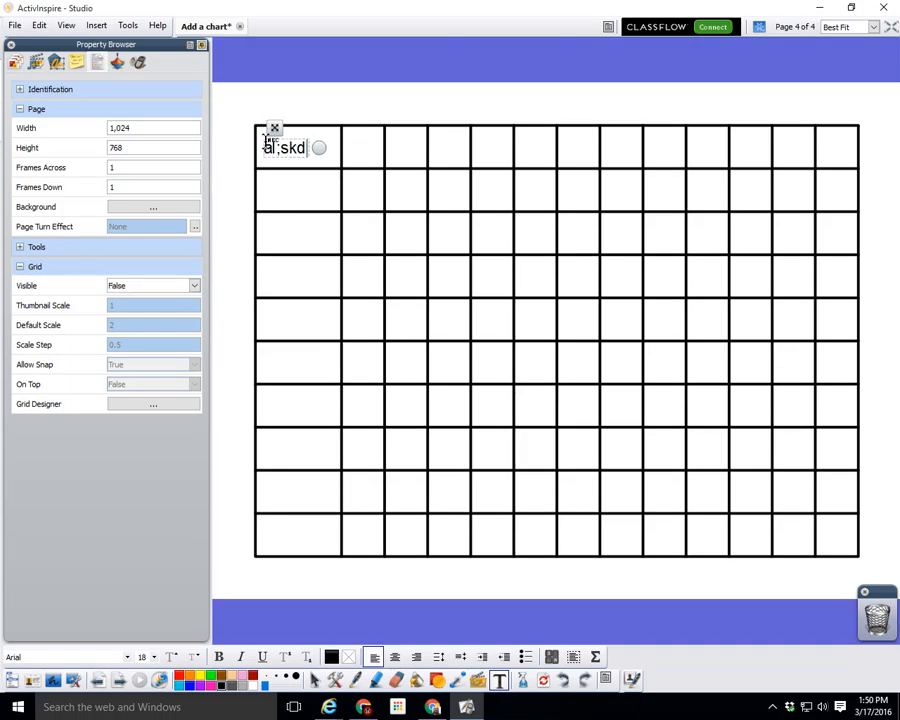
click(270, 191)
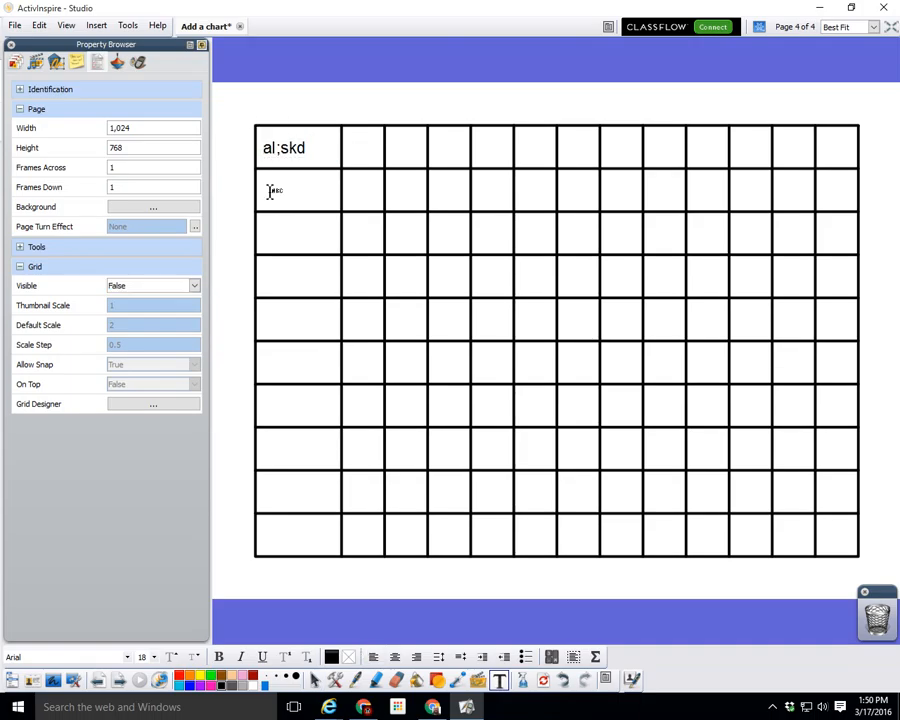
Step: Enter the text "hi" in the second row's first cell and "a" in the top row's second cell
click(270, 191)
text(hi here)
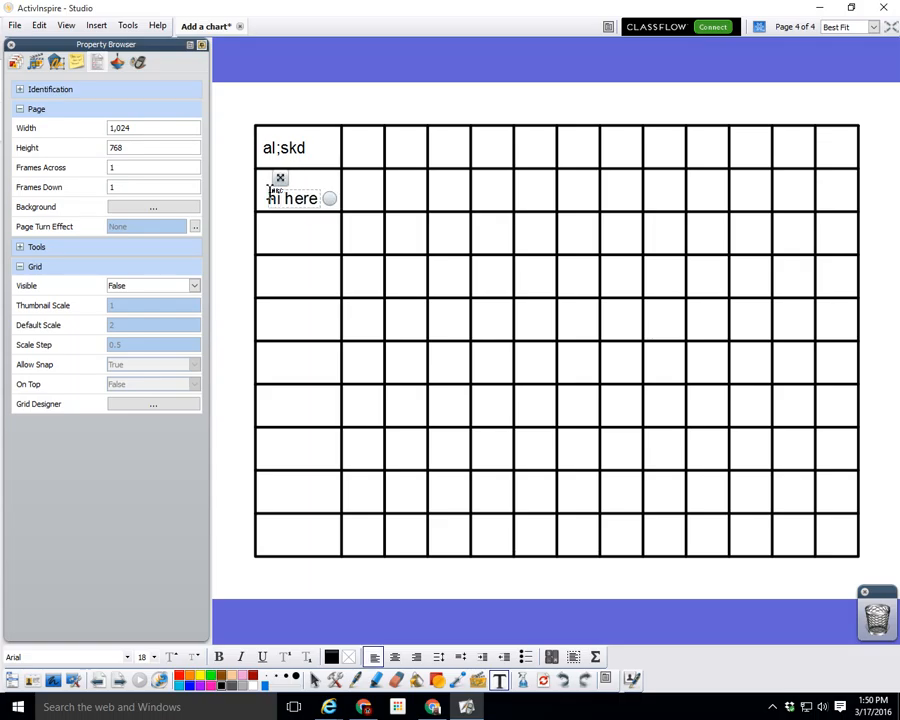
key(shift+End)
key(Delete)
click(366, 146)
click(366, 146)
text(a)
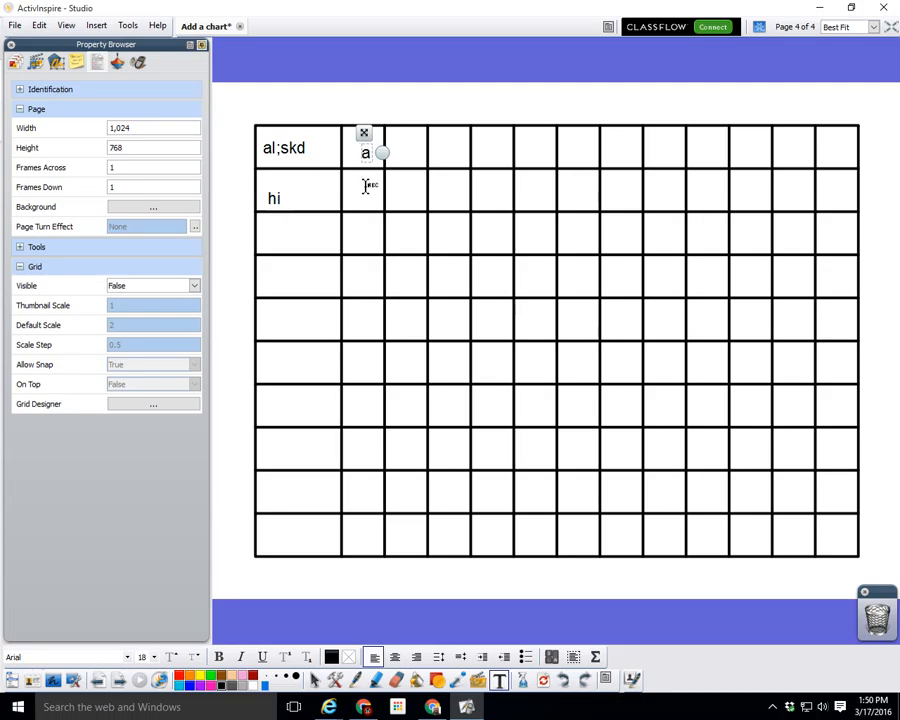
click(315, 680)
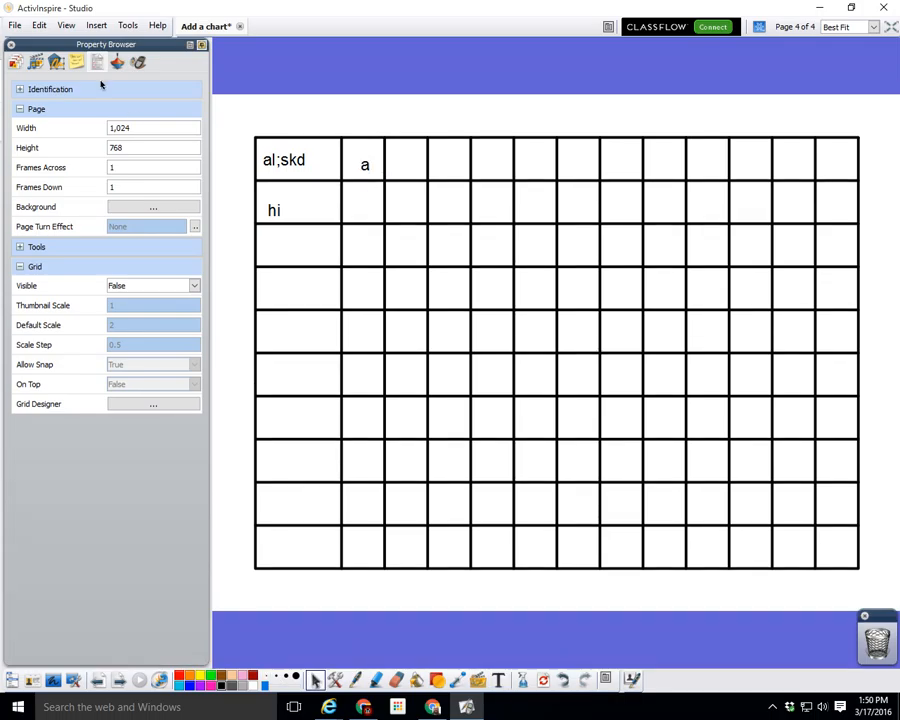
Step: Place the shared resource Button 1 from Buttons and icons in the top row's third cell, shrunk to fit
click(37, 63)
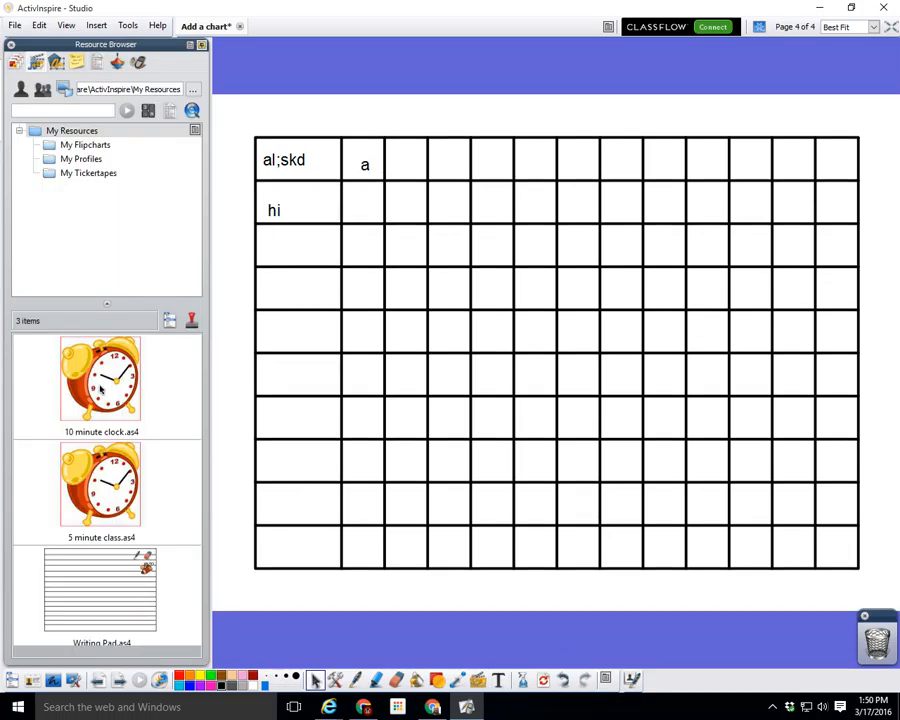
click(20, 90)
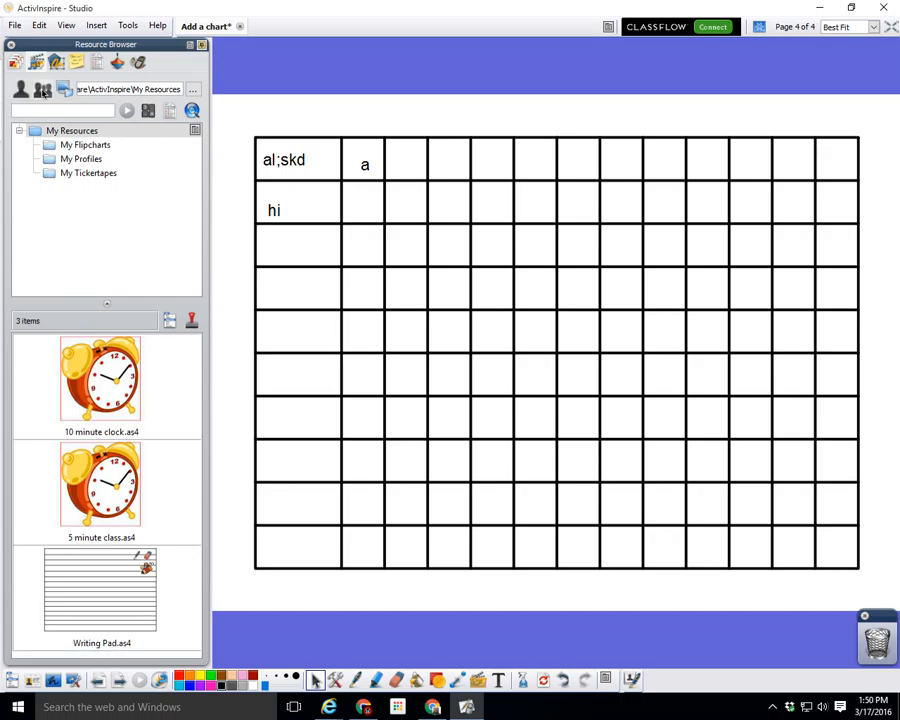
click(42, 90)
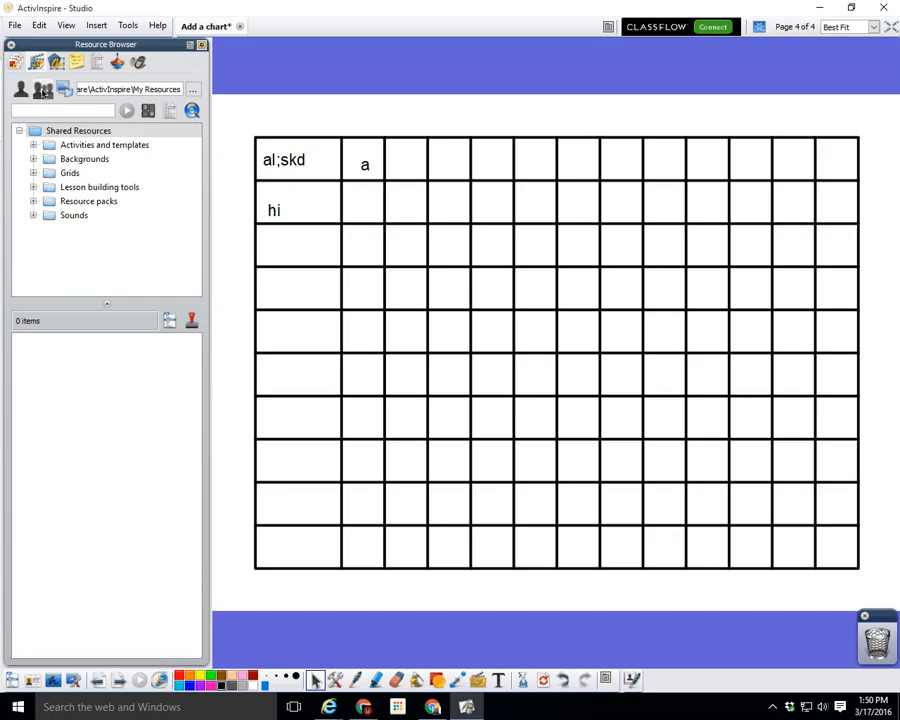
click(33, 187)
click(73, 205)
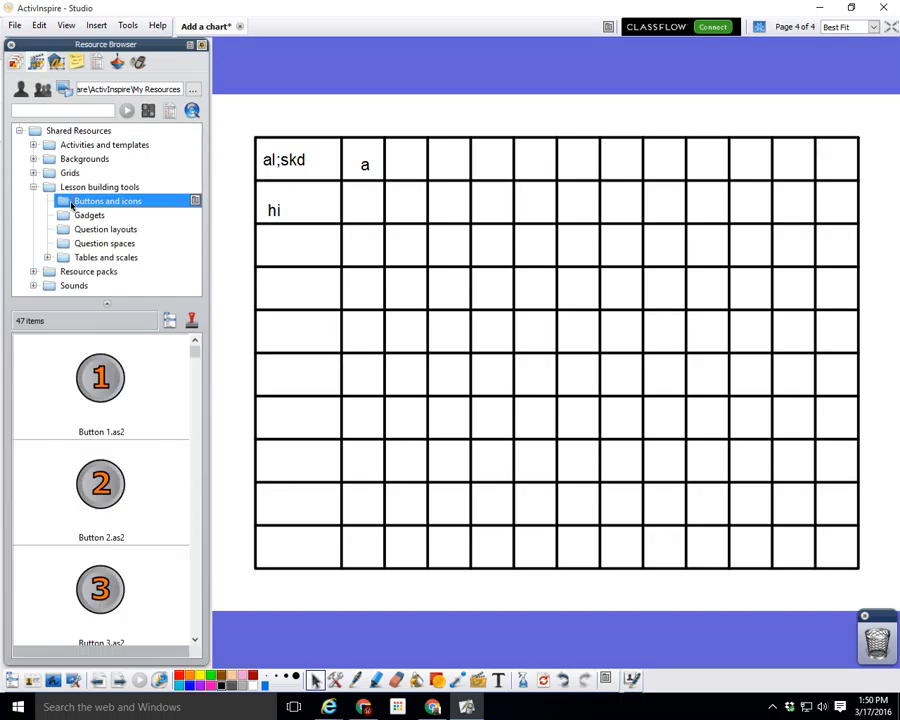
drag(87, 379, 409, 157)
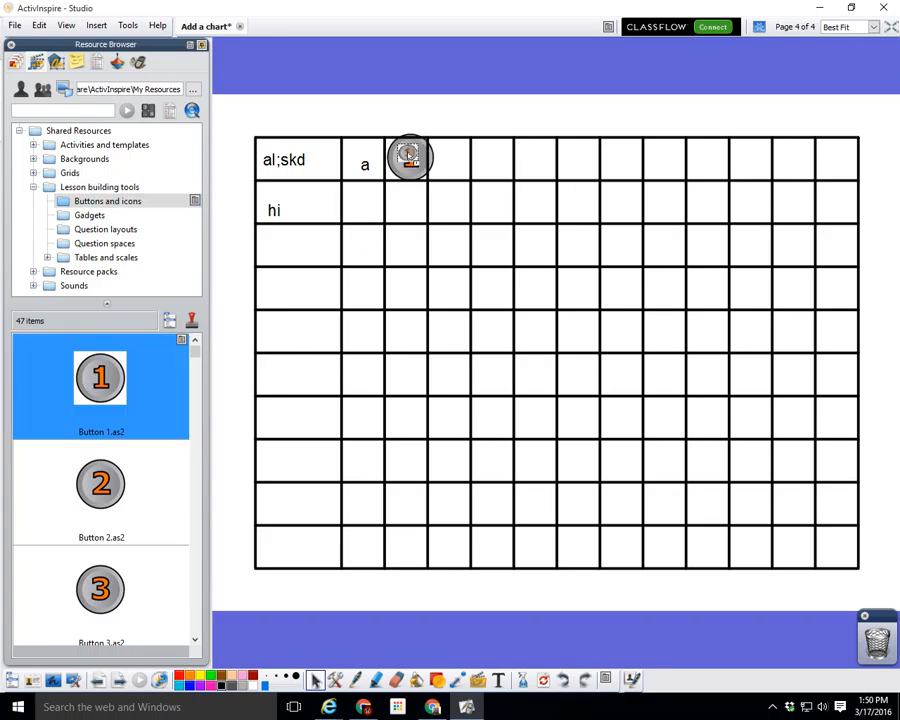
drag(447, 194, 398, 166)
click(403, 231)
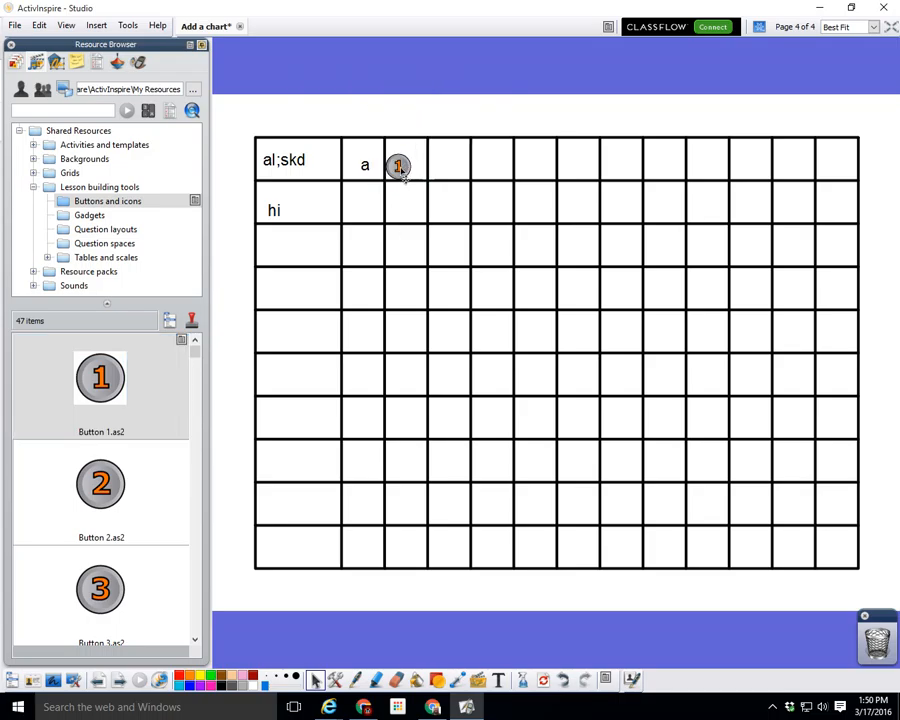
drag(404, 171, 411, 166)
Step: Turn off snapping for the page grid, keeping the grid hidden, and centre the number 1 button in its cell
click(97, 62)
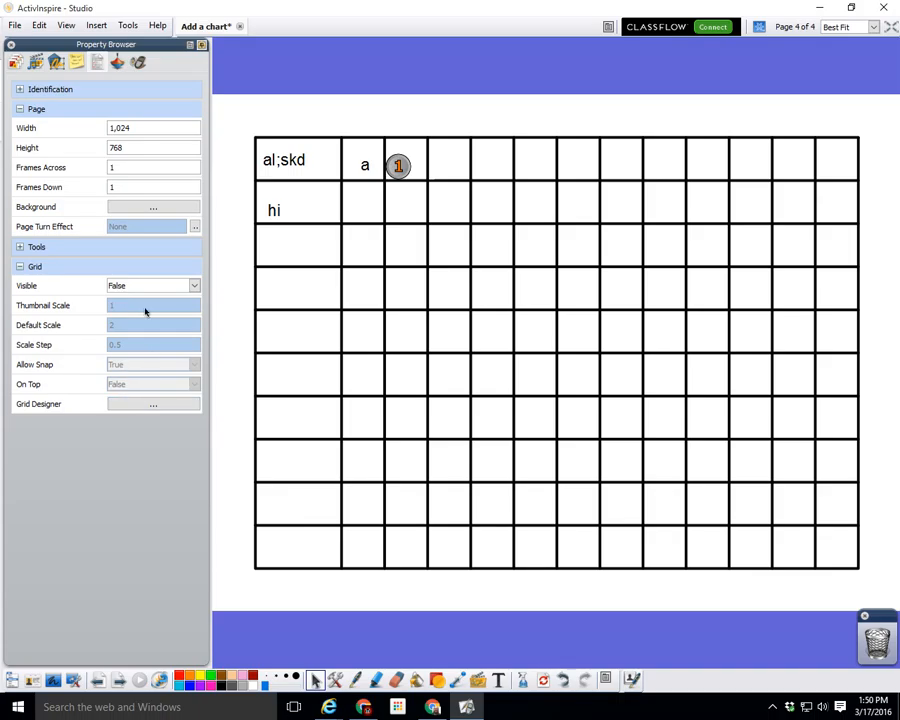
click(137, 285)
click(134, 295)
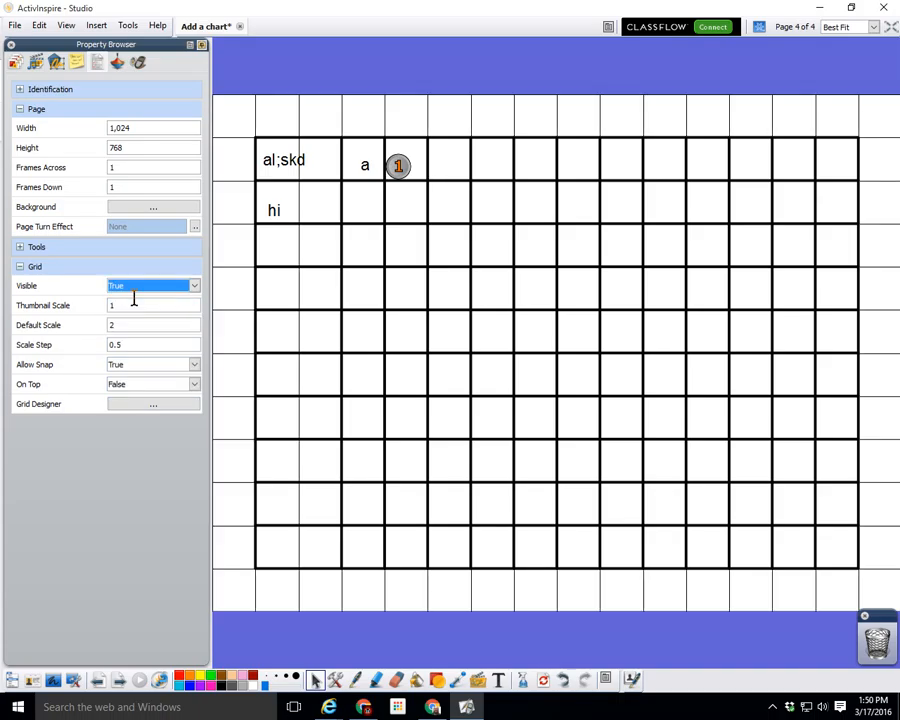
click(137, 366)
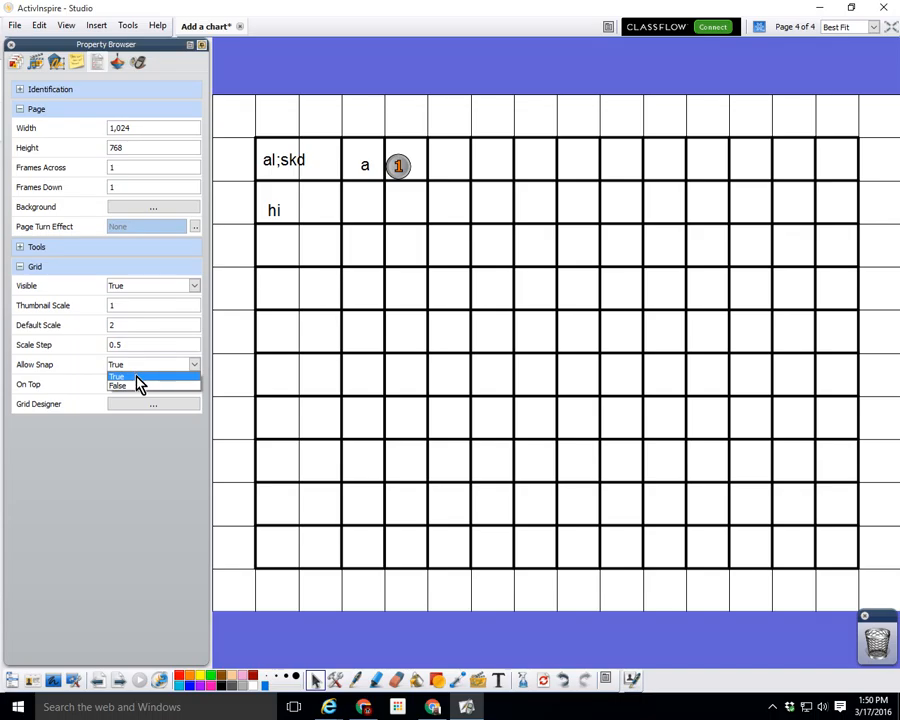
click(140, 386)
click(142, 287)
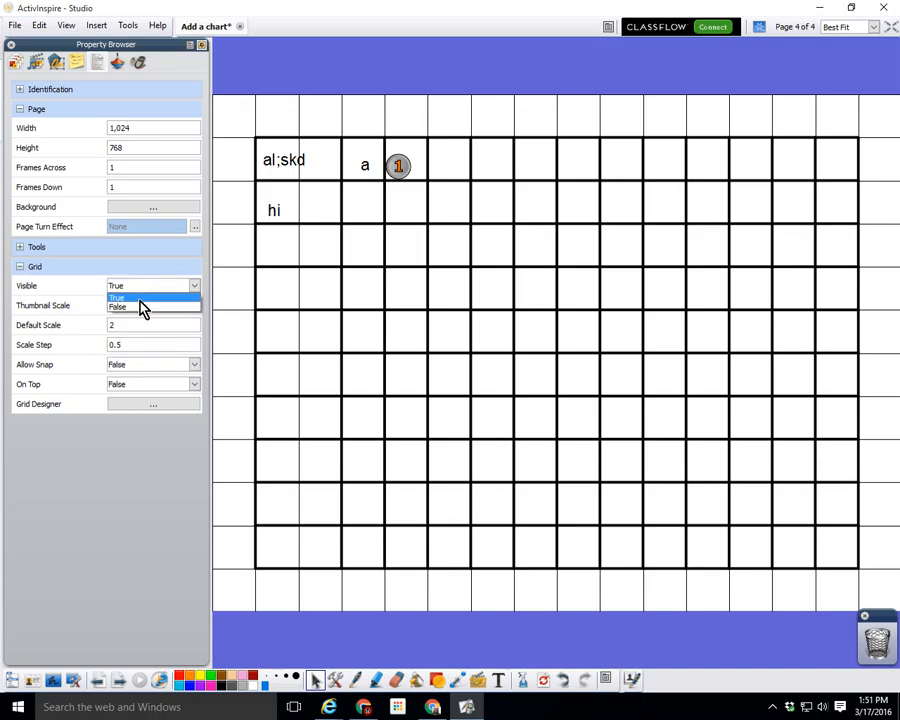
click(140, 306)
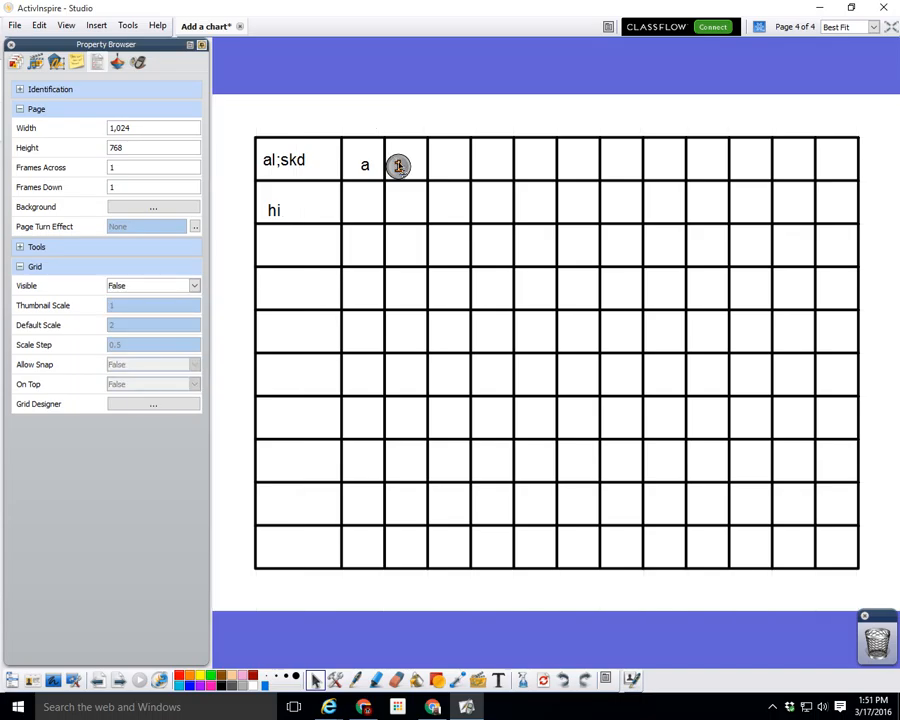
mouse_move(398, 164)
mouse_down()
mouse_move(412, 157)
mouse_move(405, 161)
mouse_up()
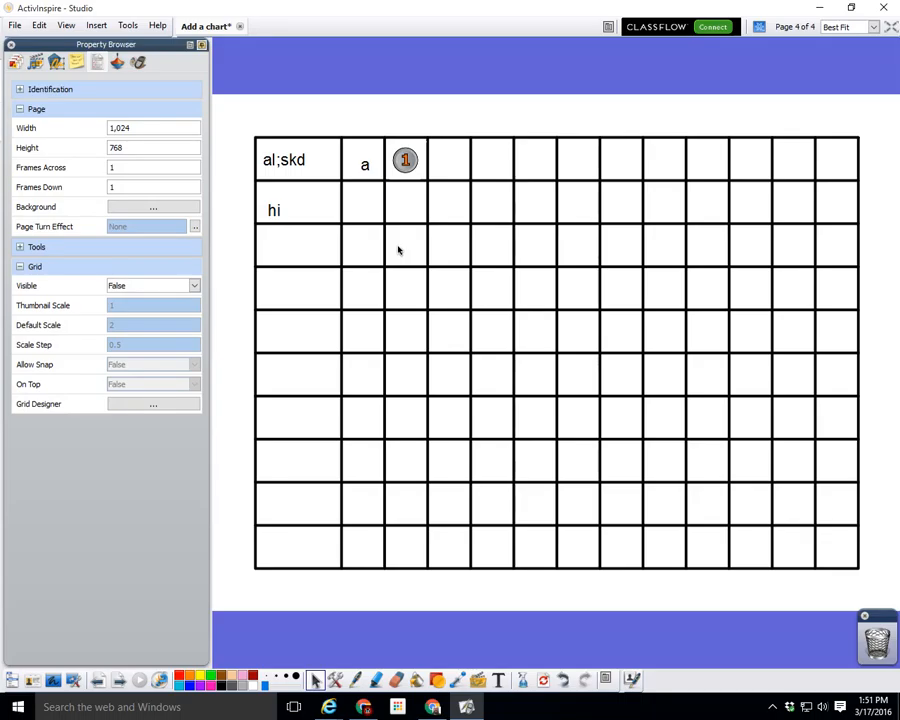
Step: Add a new page with a visible grid at default scale 4 and snapping allowed
click(118, 681)
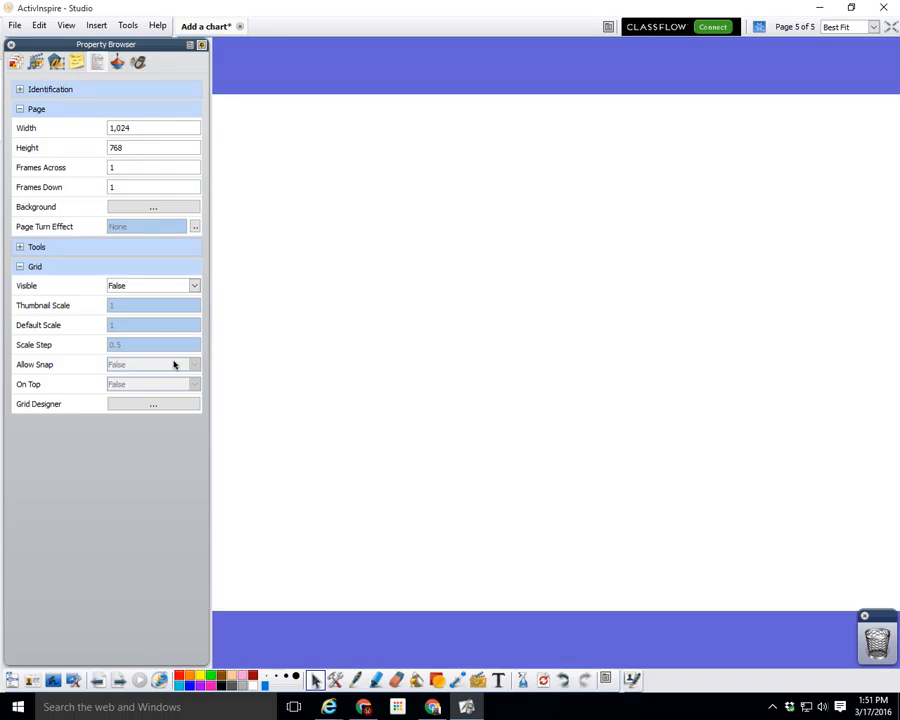
click(123, 288)
click(130, 295)
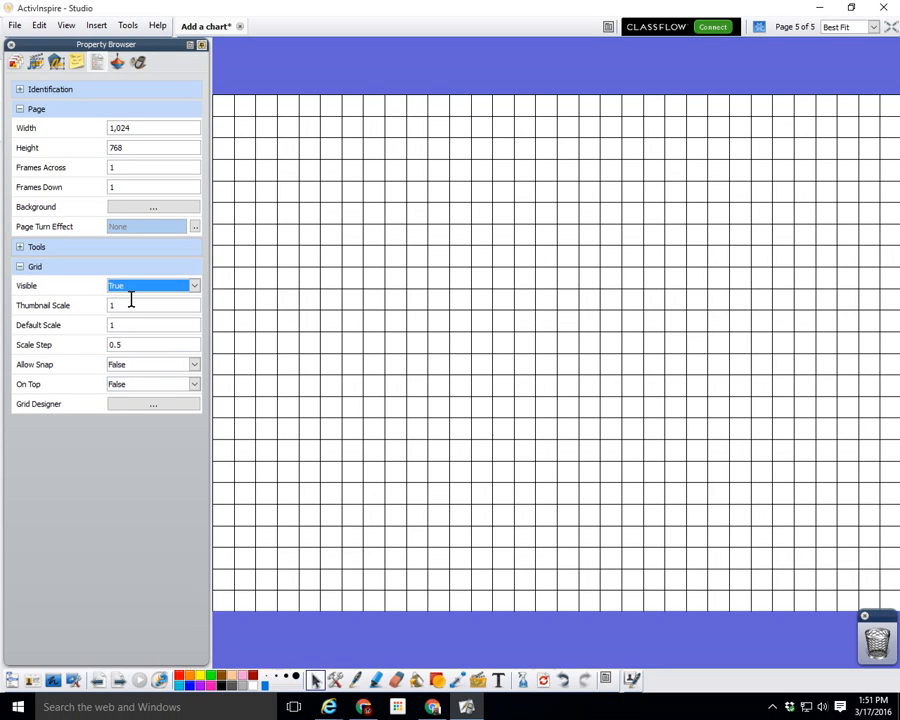
click(84, 325)
text(4)
key(Return)
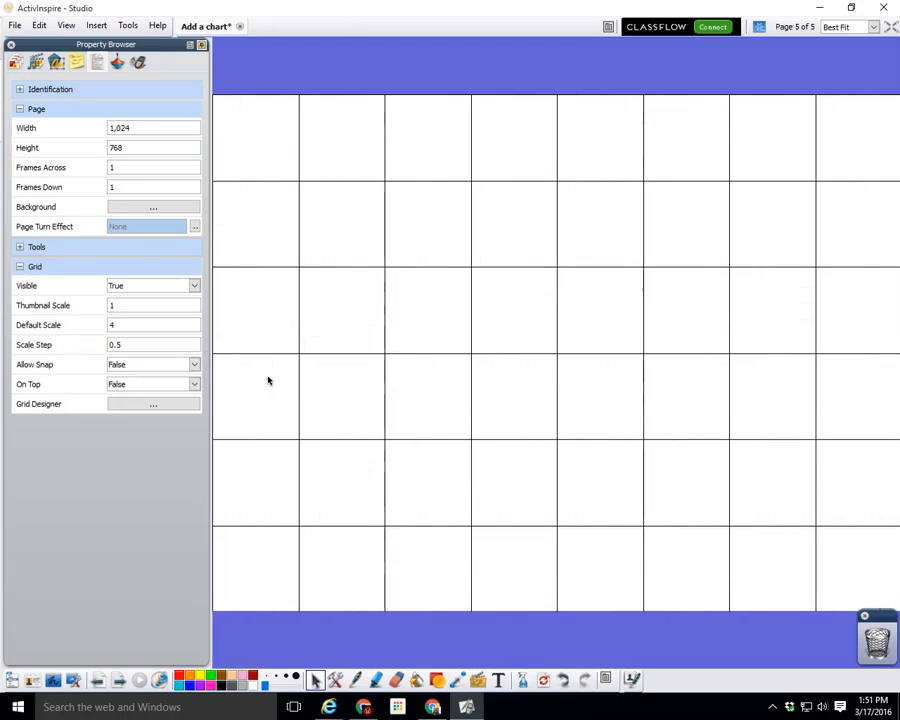
click(195, 366)
click(183, 377)
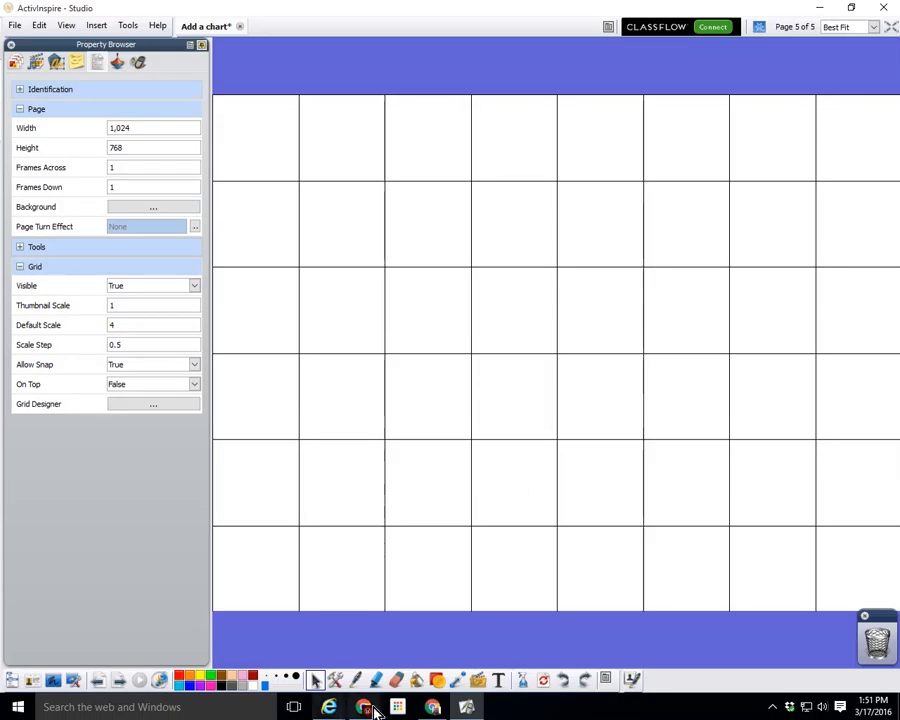
Step: Draw an unfilled circle two grid squares in diameter on the new page, snapped to the grid
click(437, 680)
click(277, 656)
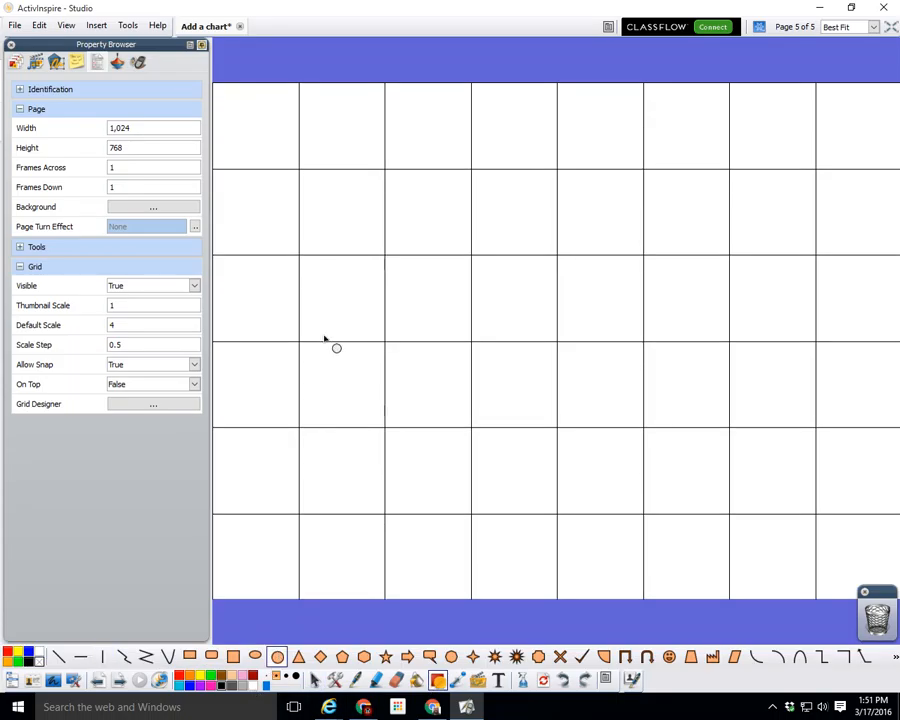
drag(325, 338, 459, 323)
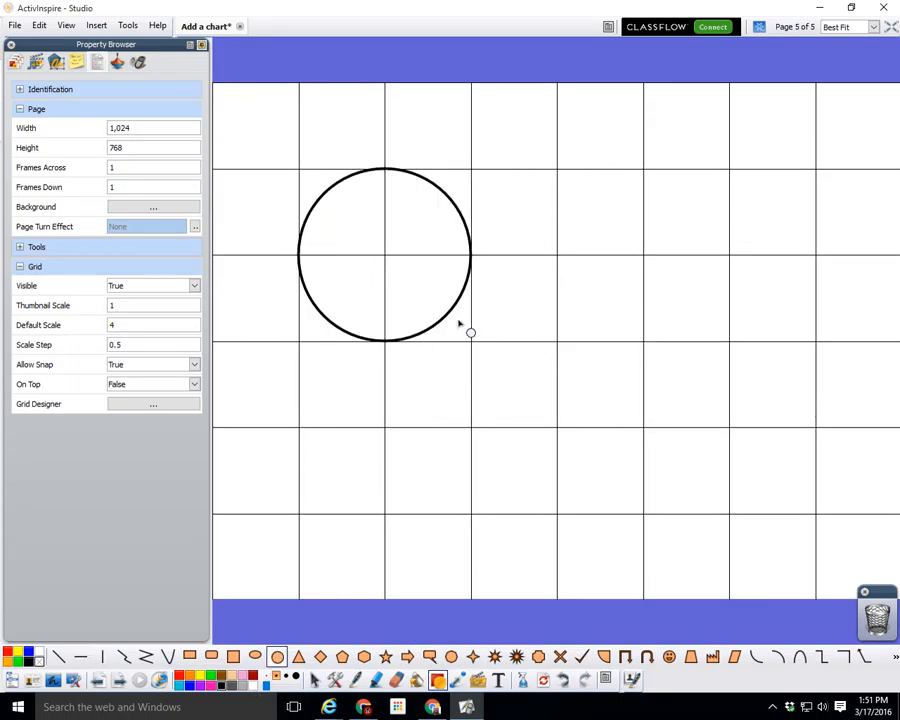
click(315, 680)
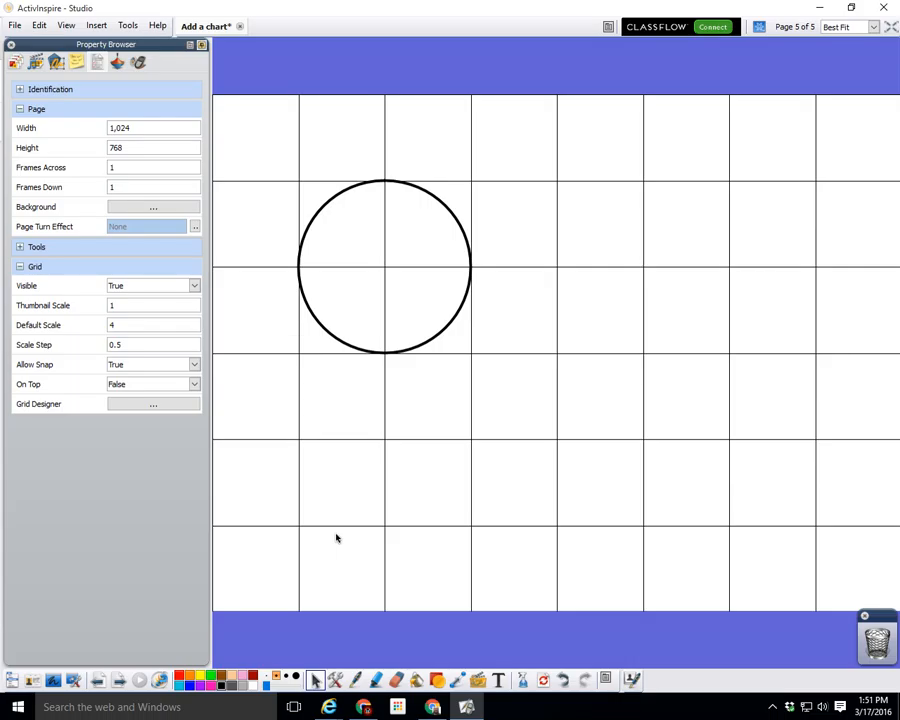
Step: Return to the chart page and show the My Resources folder in the Resource Browser
click(98, 680)
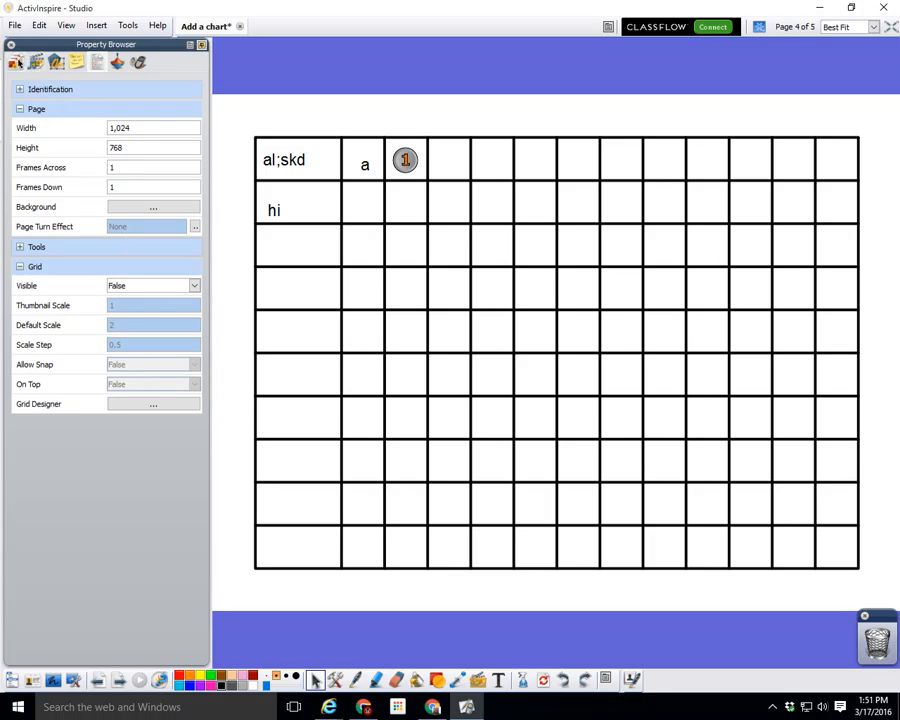
click(15, 62)
click(36, 62)
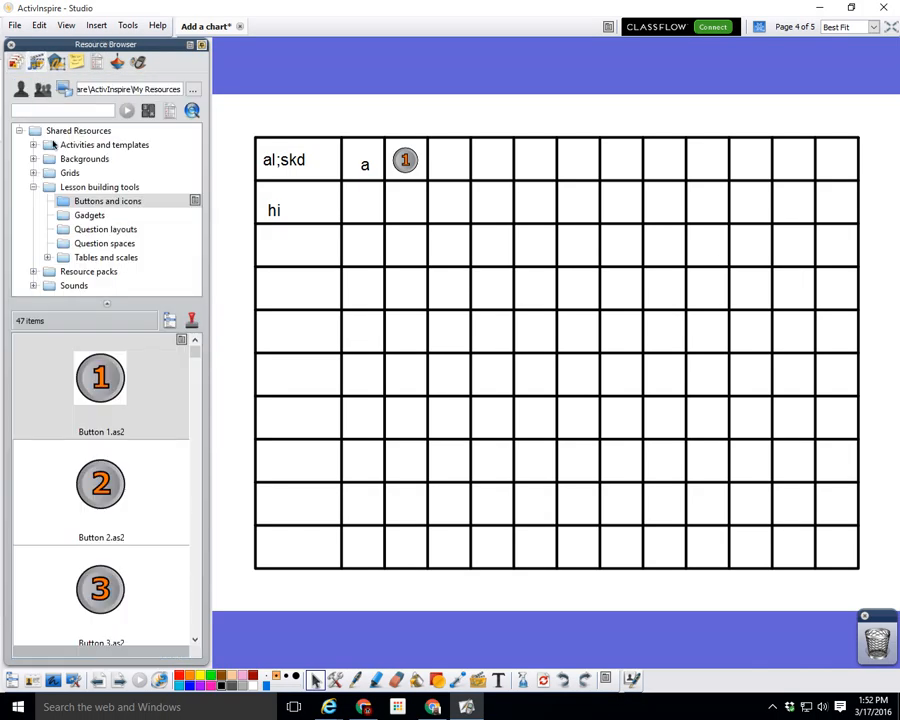
click(21, 89)
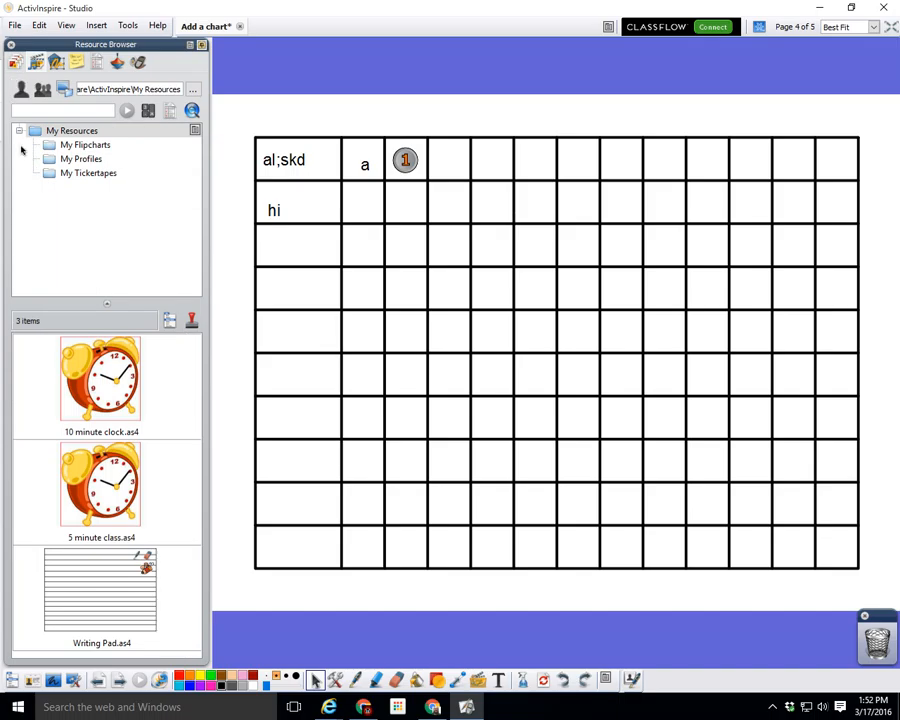
Step: Delete the number 1 button and the texts "a", "al;skd" and "hi" to leave the chart blank
click(407, 165)
key(Delete)
click(366, 163)
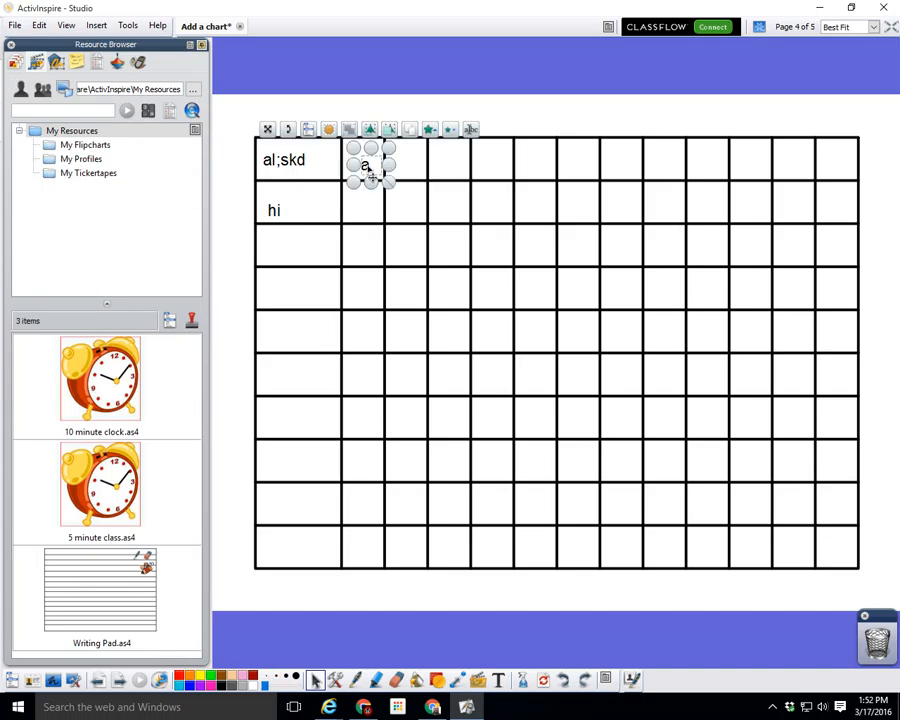
key(Delete)
click(294, 166)
key(Delete)
click(274, 210)
key(Delete)
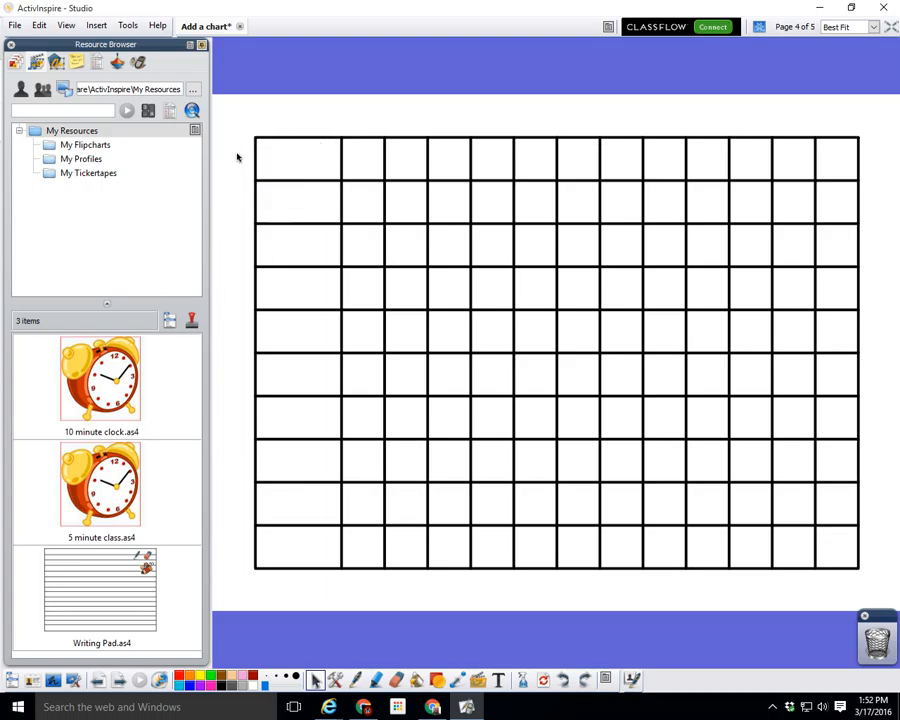
Step: Group all the shapes of the blank chart and save the group as a resource in My Resources
drag(229, 116, 872, 591)
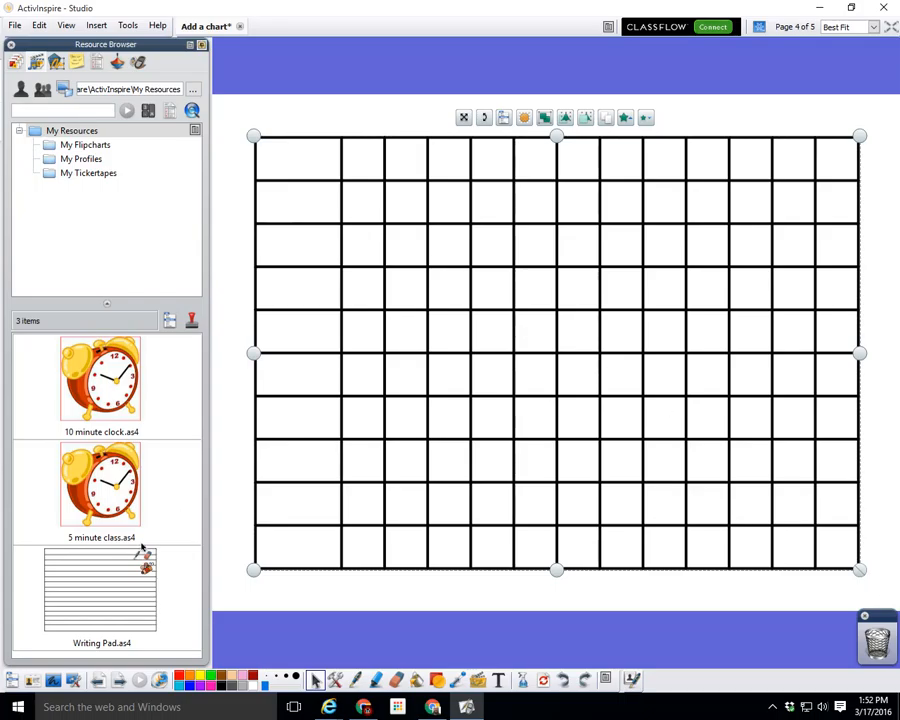
click(181, 649)
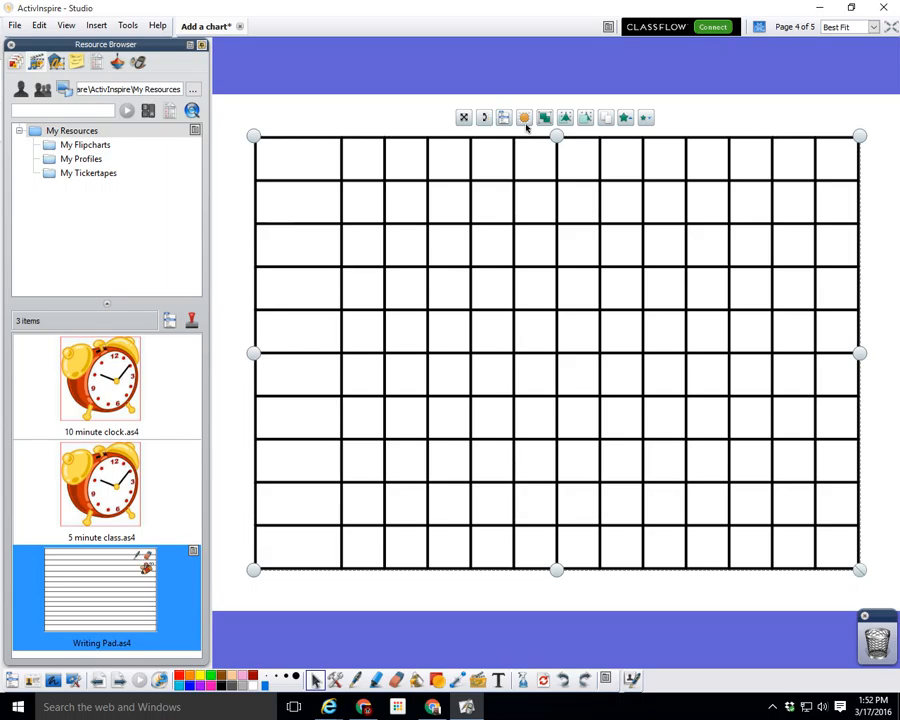
drag(222, 115, 861, 598)
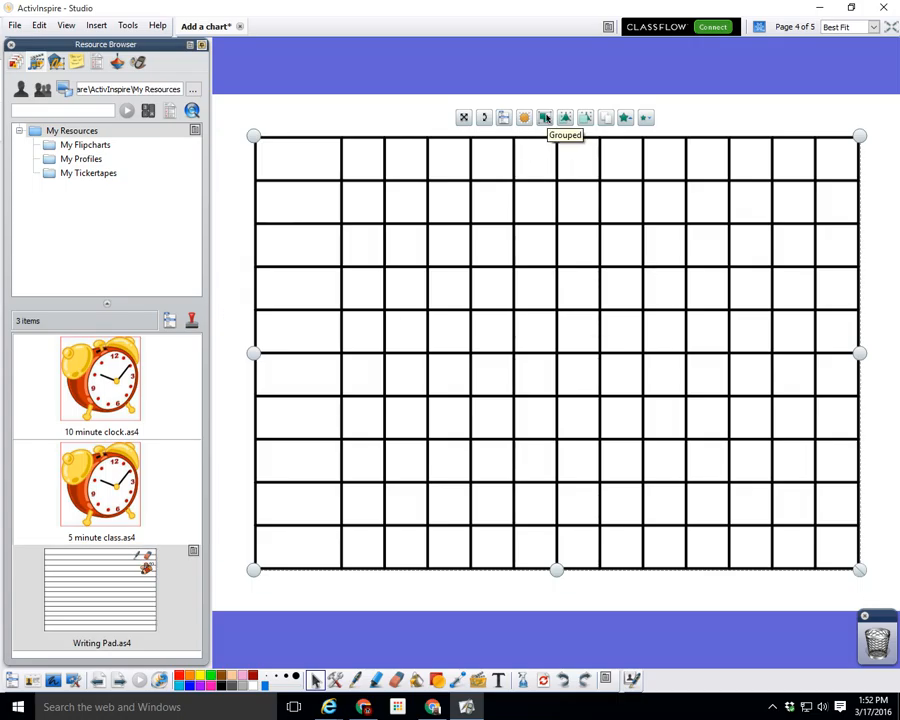
click(392, 120)
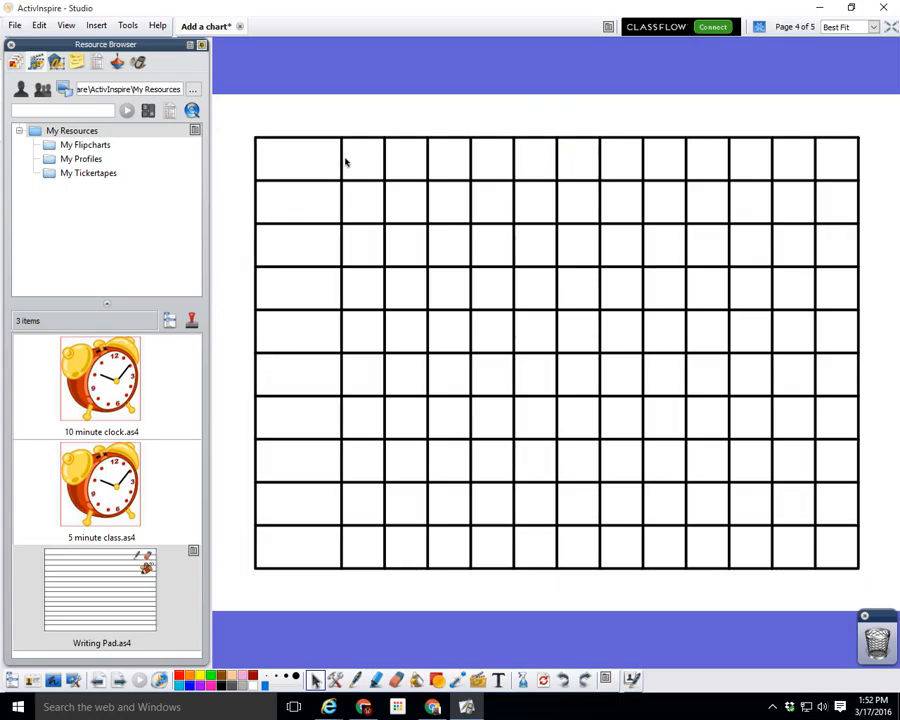
drag(345, 162, 161, 398)
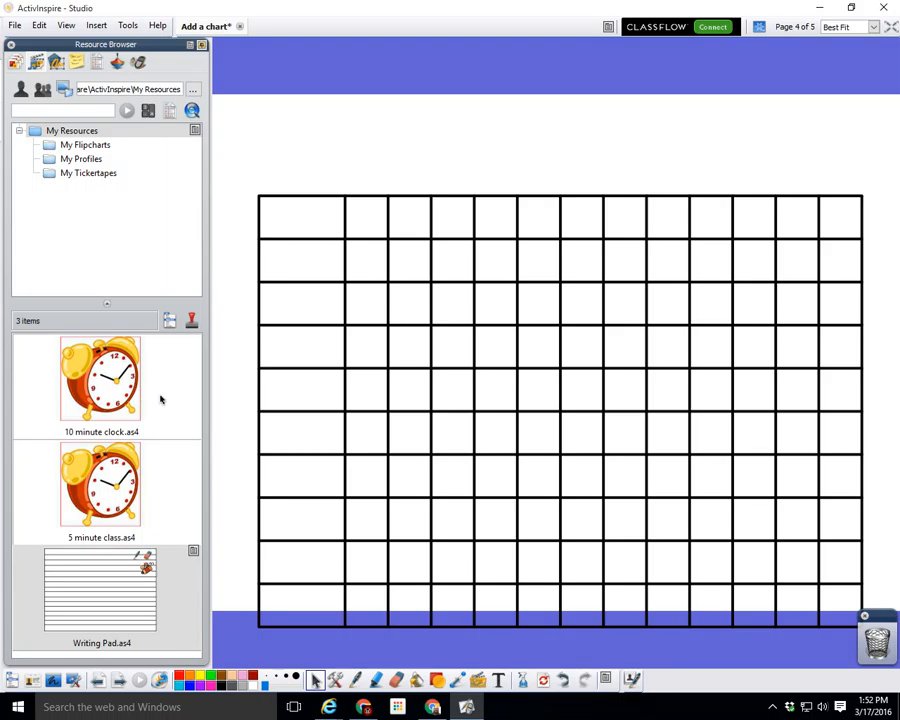
click(130, 492)
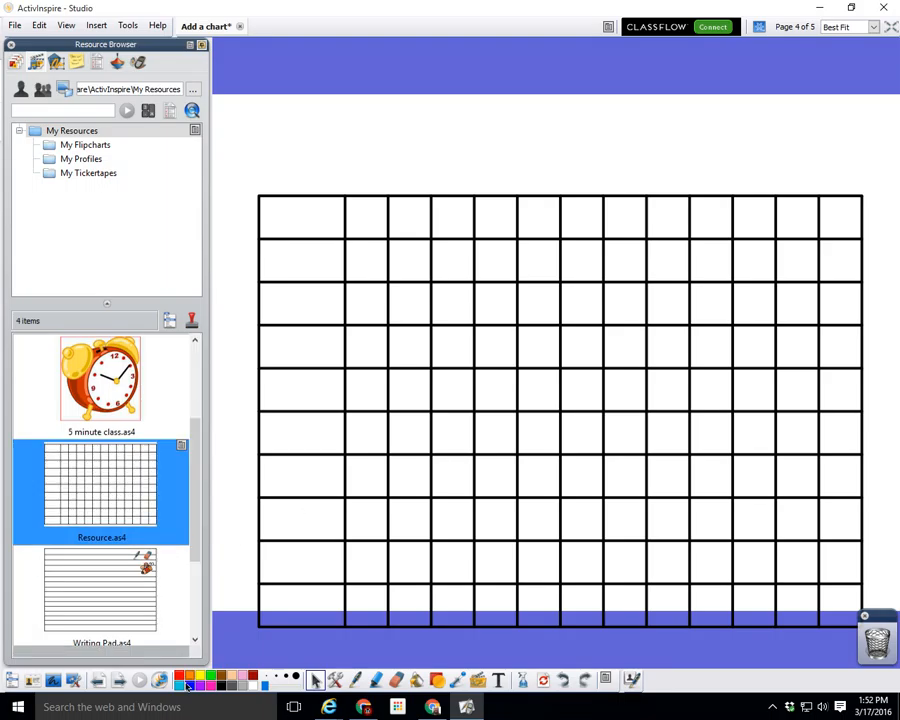
Step: Add two new pages at the end of the flipchart and place the saved chart resource on each
click(118, 680)
click(118, 680)
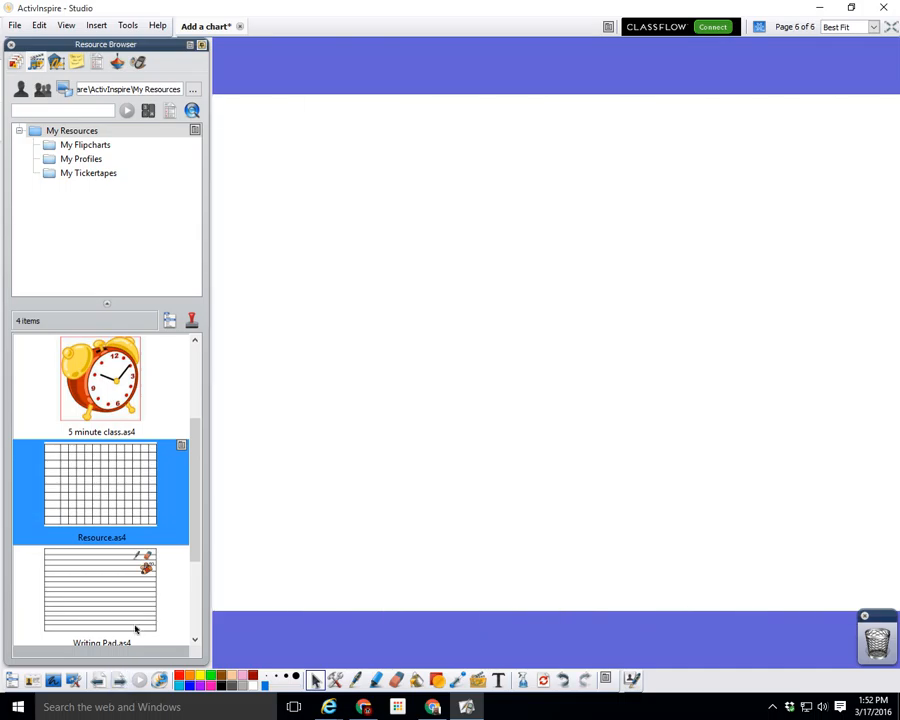
drag(110, 488, 846, 560)
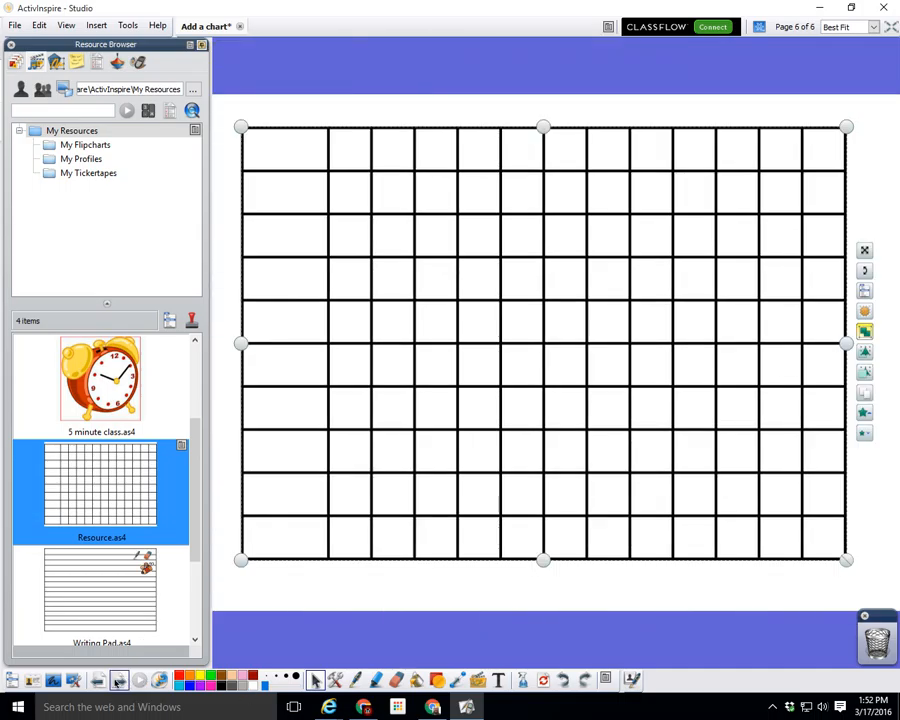
click(118, 680)
drag(100, 485, 858, 553)
click(729, 621)
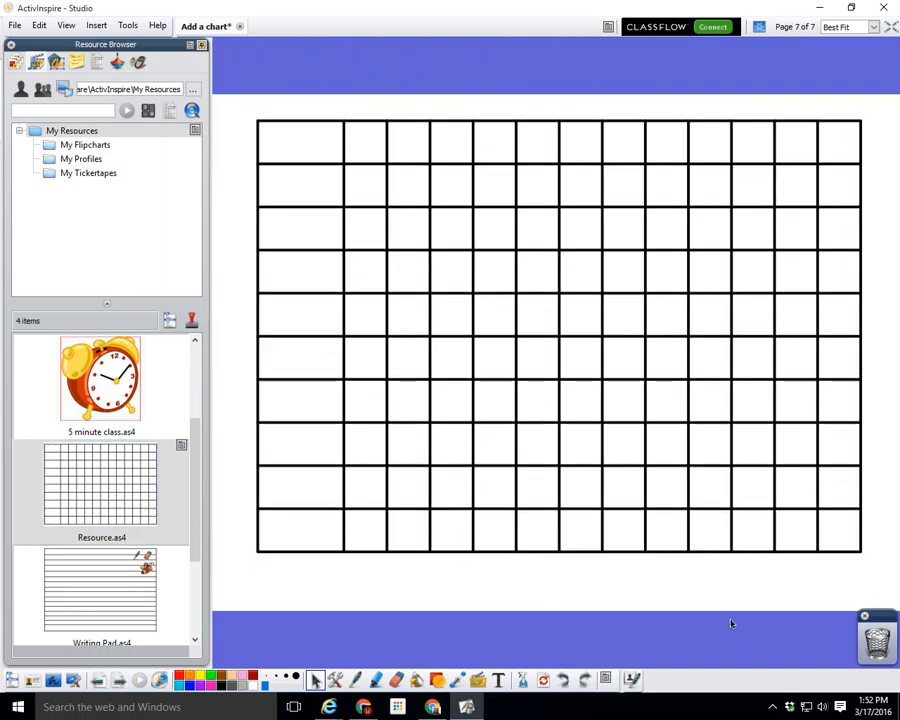